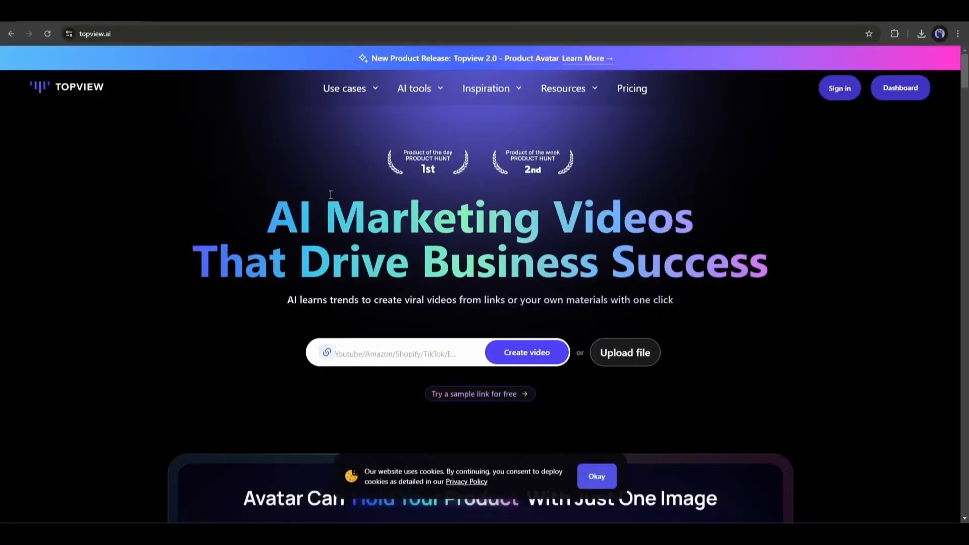
Scroll through the Topview homepage to review its features and example videos.
scroll(341, 169, "down", 6)
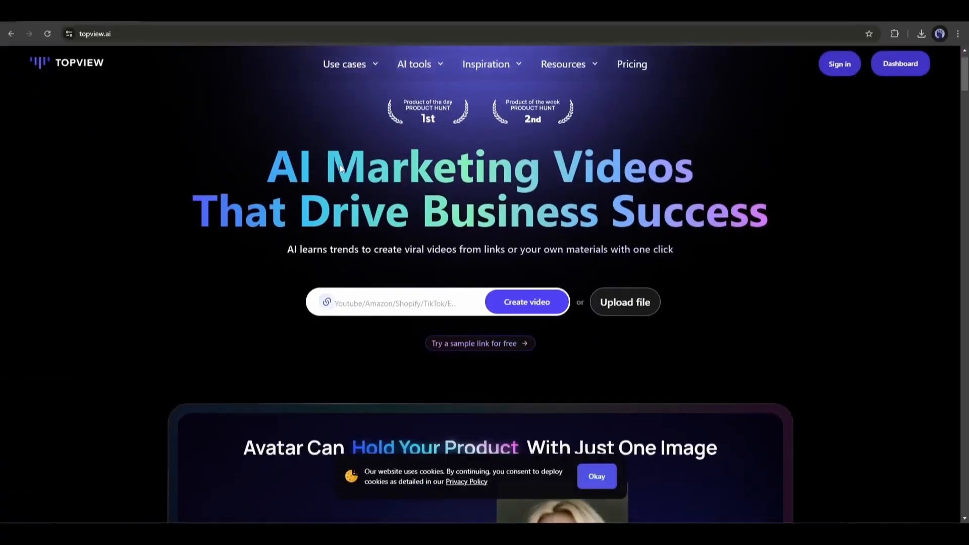
scroll(340, 165, "down", 10)
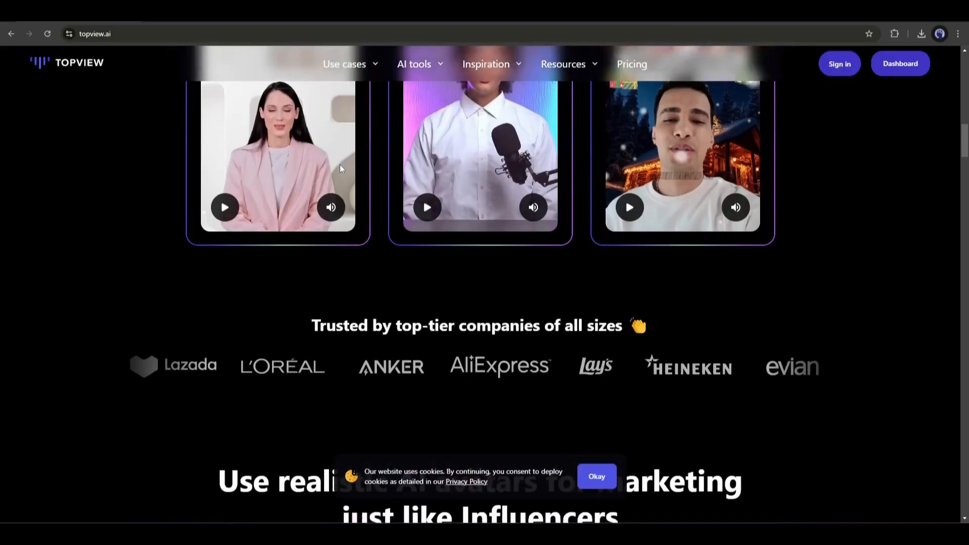
scroll(340, 165, "down", 5)
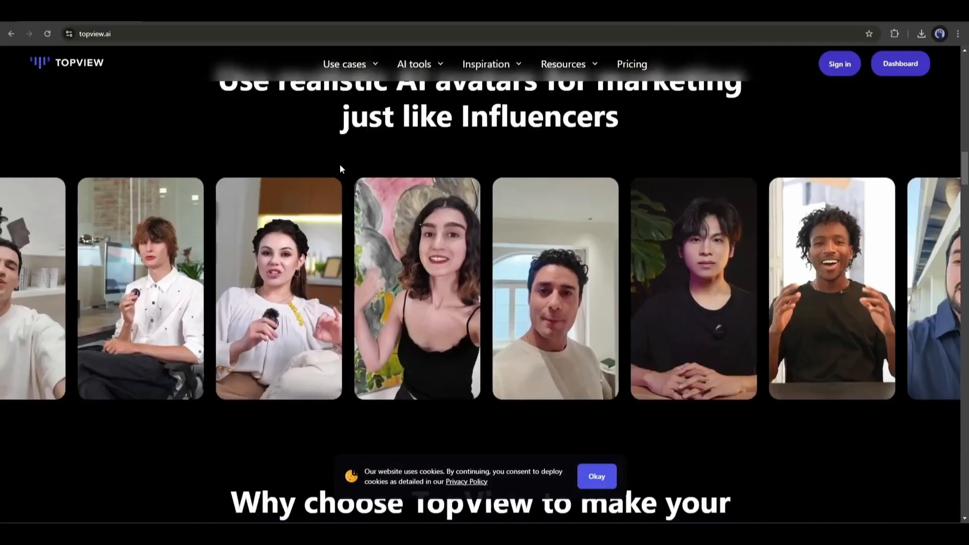
scroll(340, 168, "down", 5)
scroll(340, 169, "down", 5)
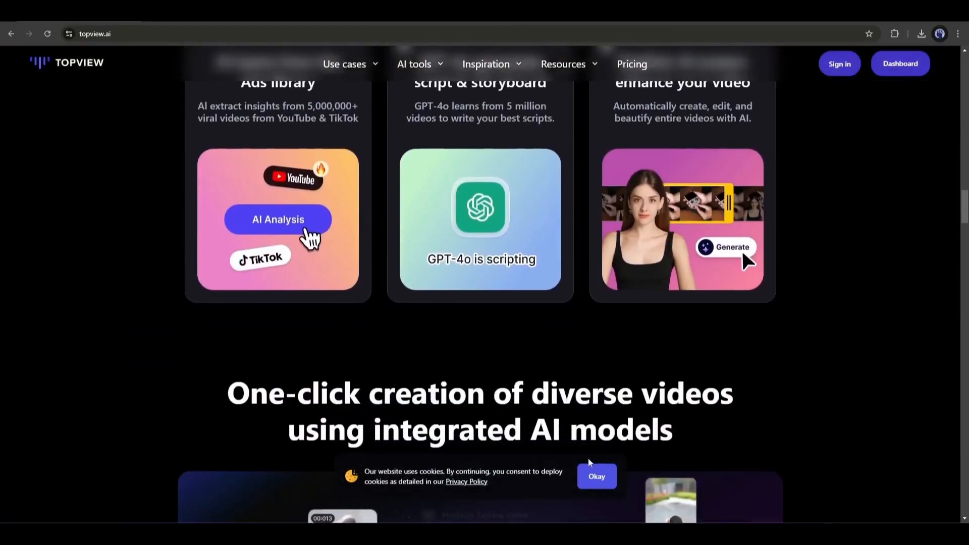
scroll(588, 454, "down", 5)
scroll(586, 453, "down", 7)
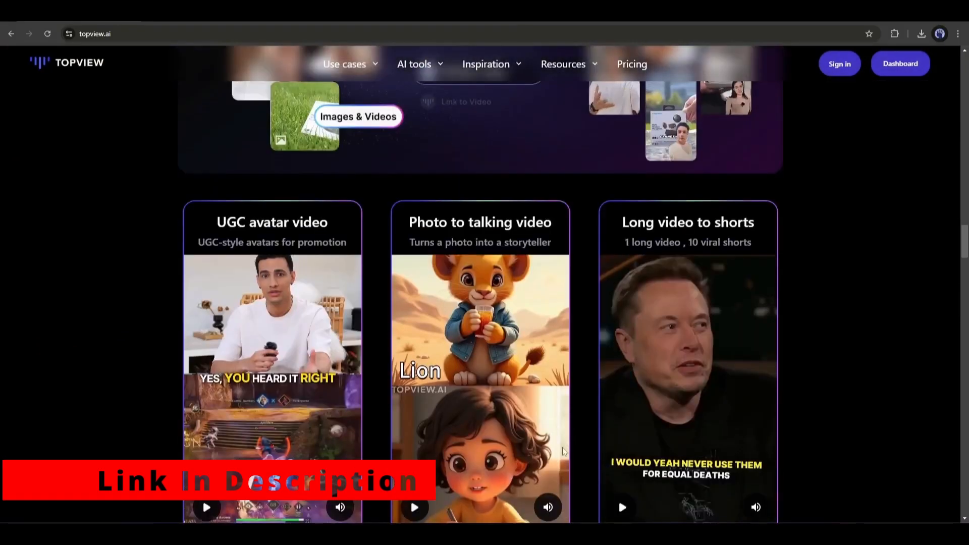
Open the dashboard and browse through the AI creation tools carousel.
left_click(832, 65)
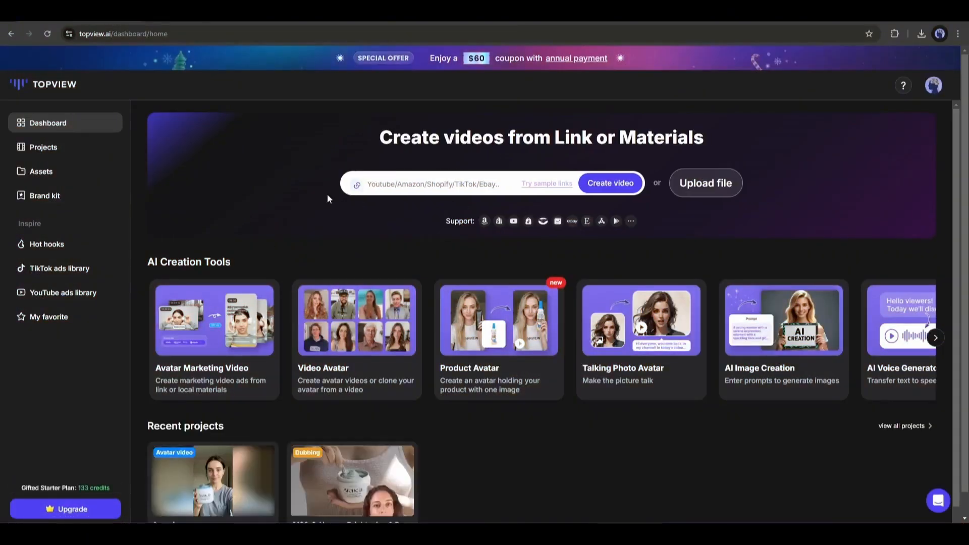
left_click(401, 180)
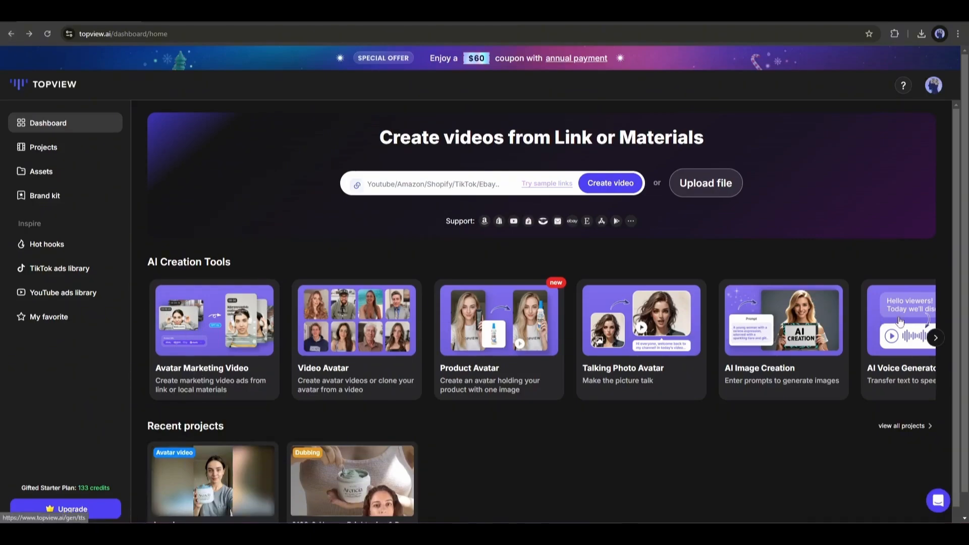
left_click(935, 338)
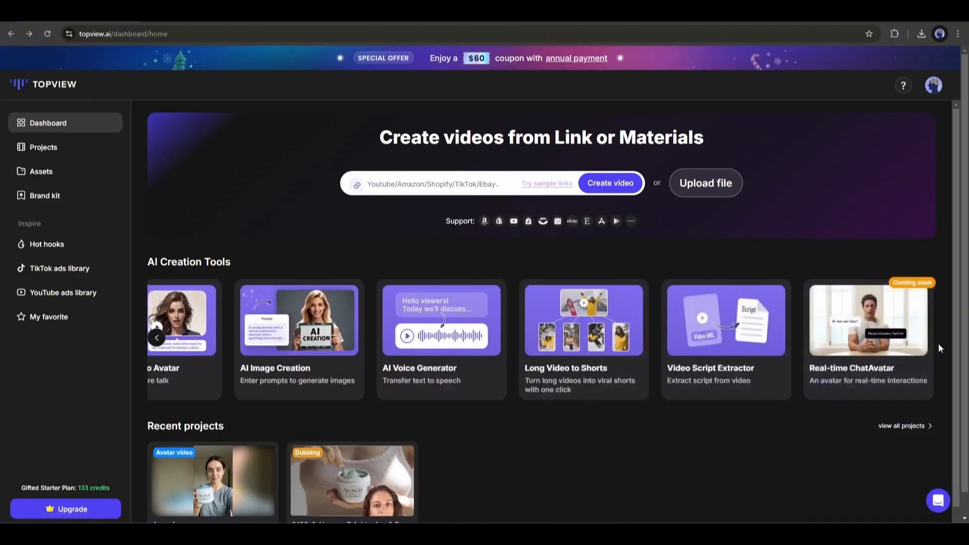
left_click(156, 337)
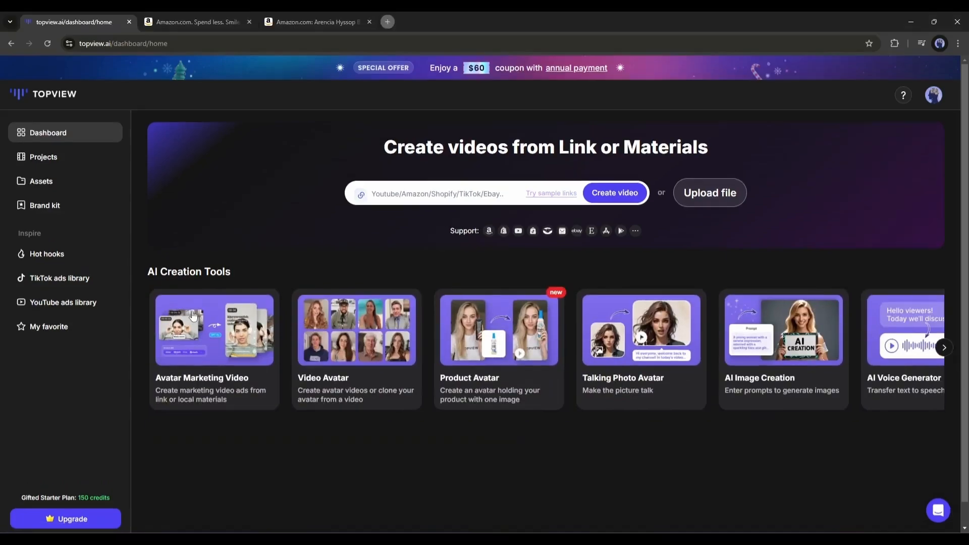
Start an Avatar Marketing Video and browse the list of available AI avatars.
left_click(222, 357)
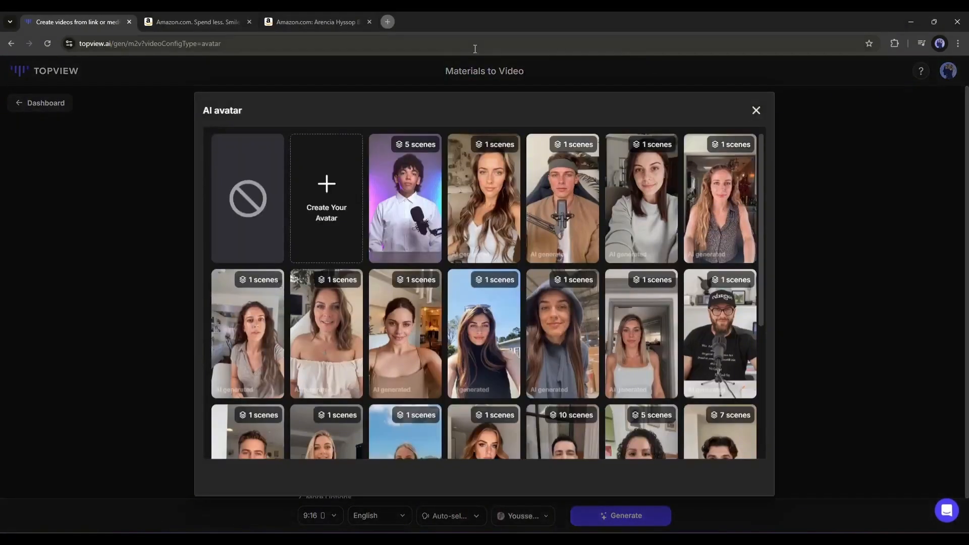
scroll(345, 216, "down", 10)
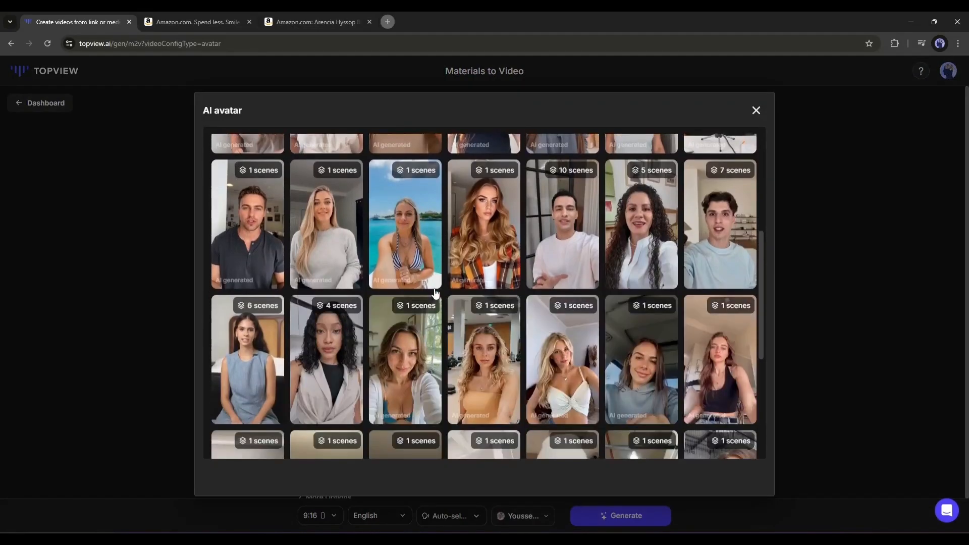
scroll(423, 301, "down", 15)
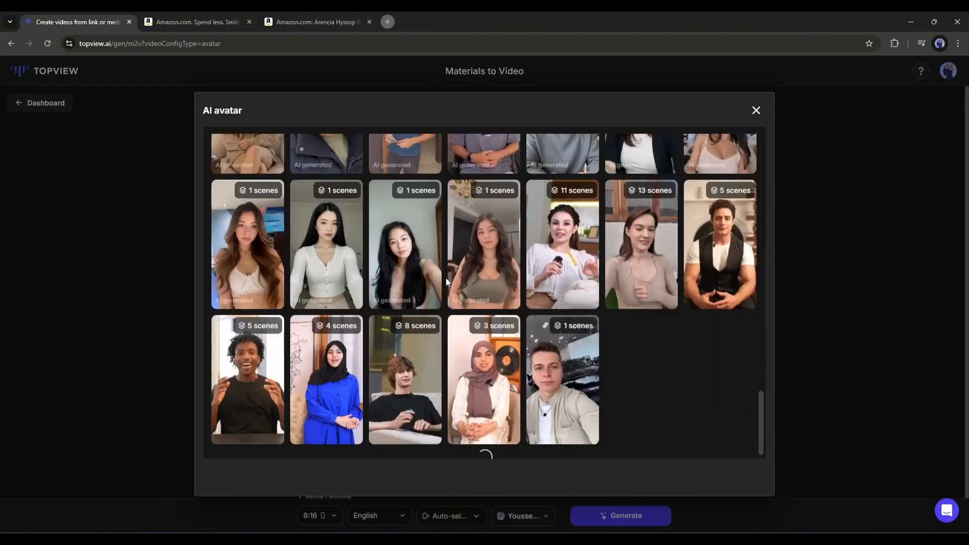
scroll(444, 278, "up", 15)
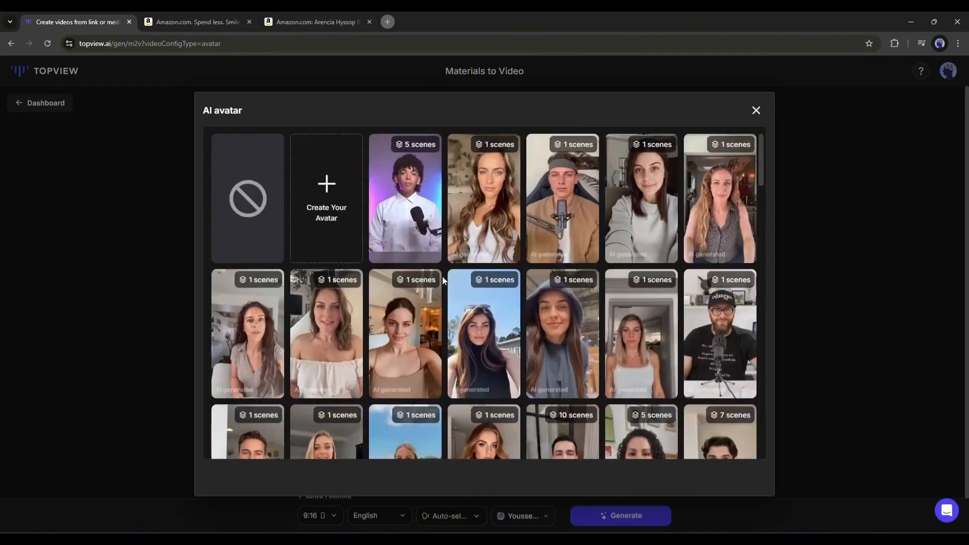
Create a custom avatar named Emily from an uploaded video, accepting the rights confirmation.
left_click(321, 197)
left_click(694, 128)
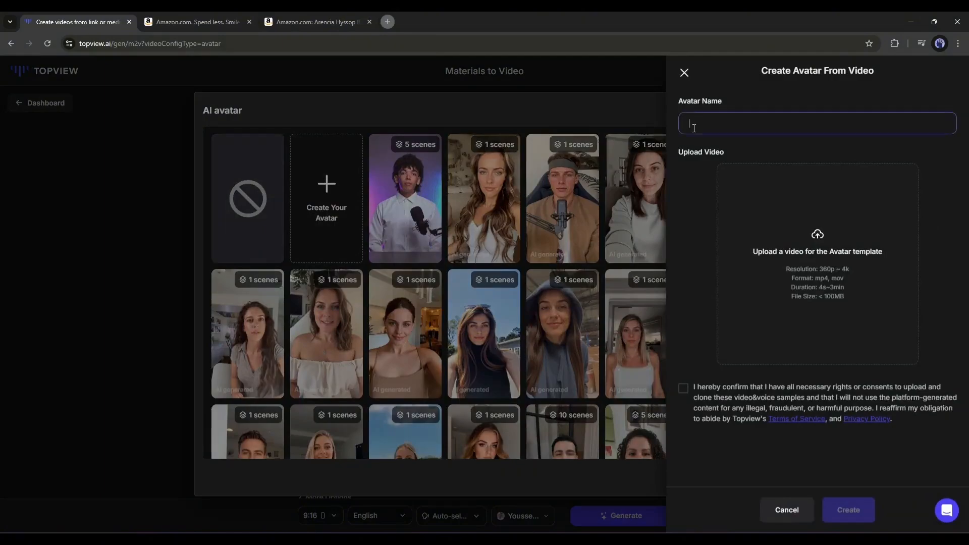
left_click(808, 257)
double_click(214, 303)
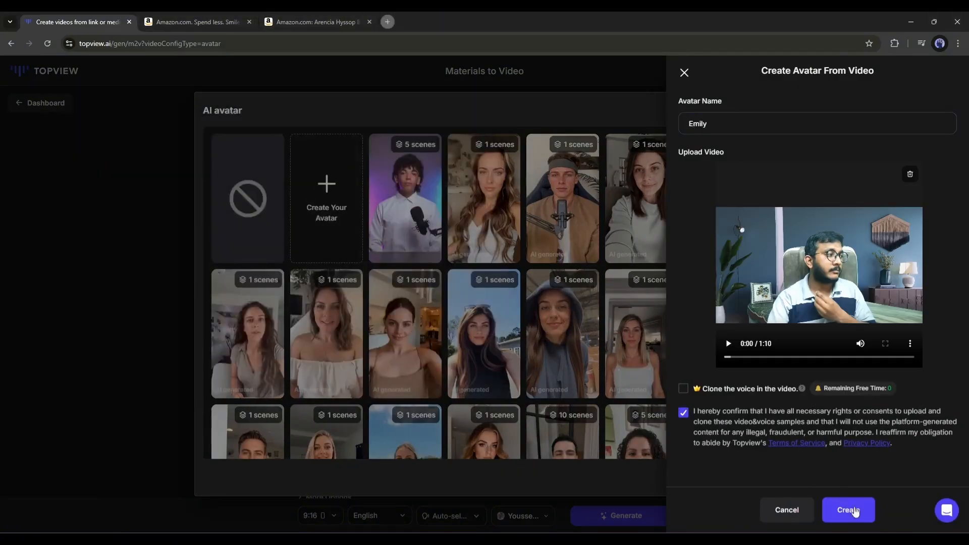
left_click(829, 513)
Choose the Aurora avatar from the avatar list and confirm it for the video.
scroll(649, 314, "down", 3)
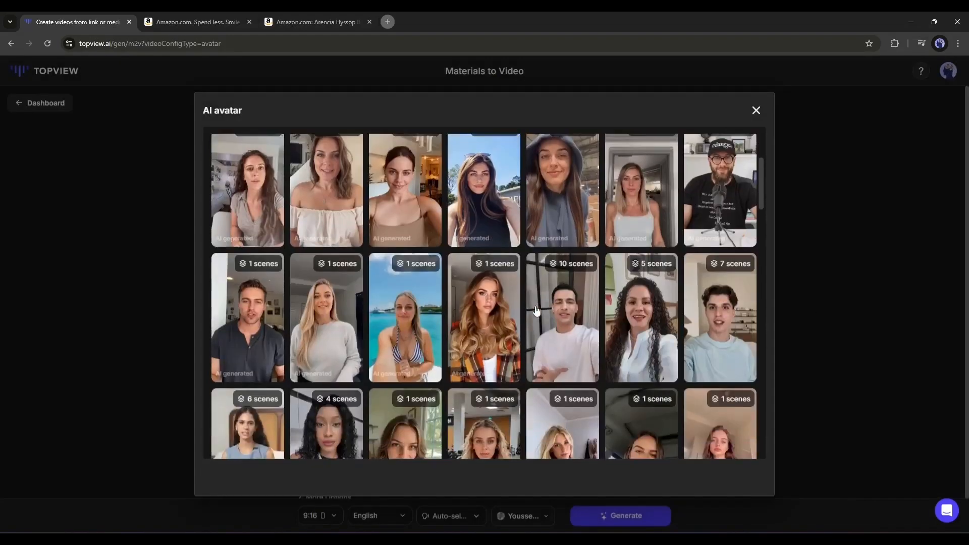
left_click(408, 323)
left_click(212, 119)
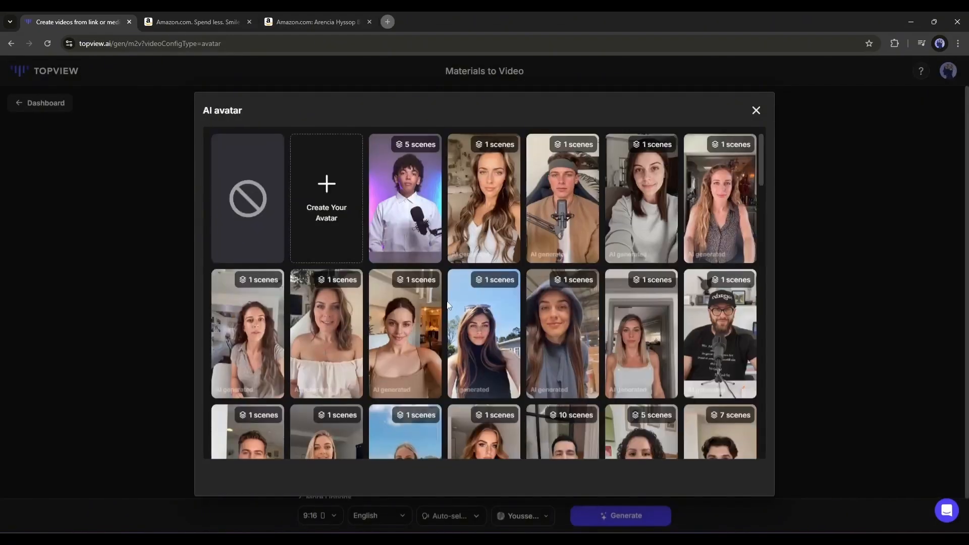
scroll(407, 308, "down", 5)
left_click(279, 215)
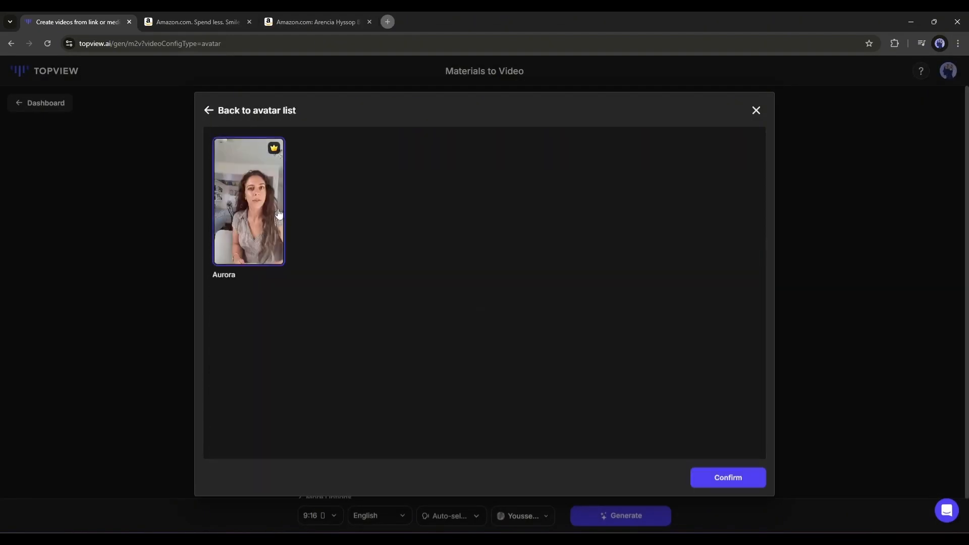
left_click(708, 480)
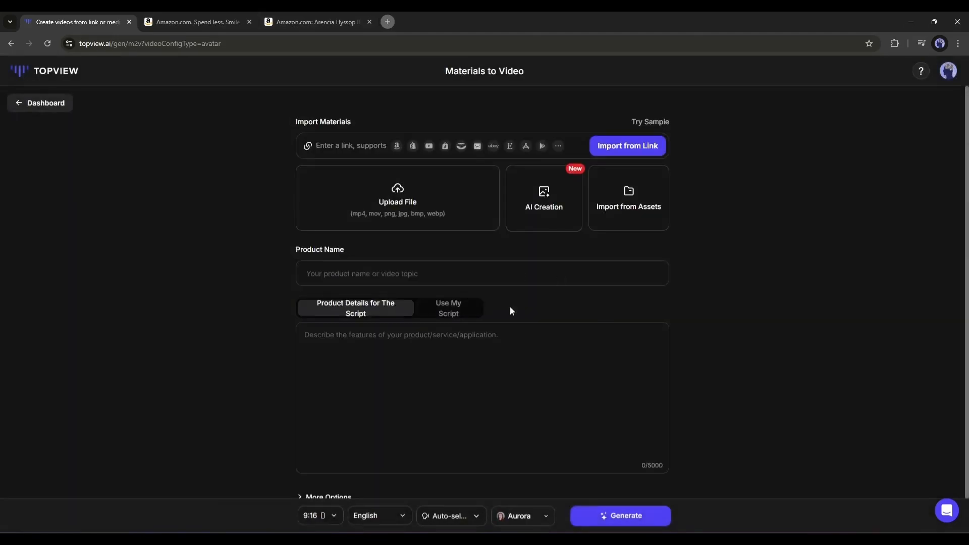
Open AI Creation image generation and enter the prompt "High heels red".
left_click(359, 141)
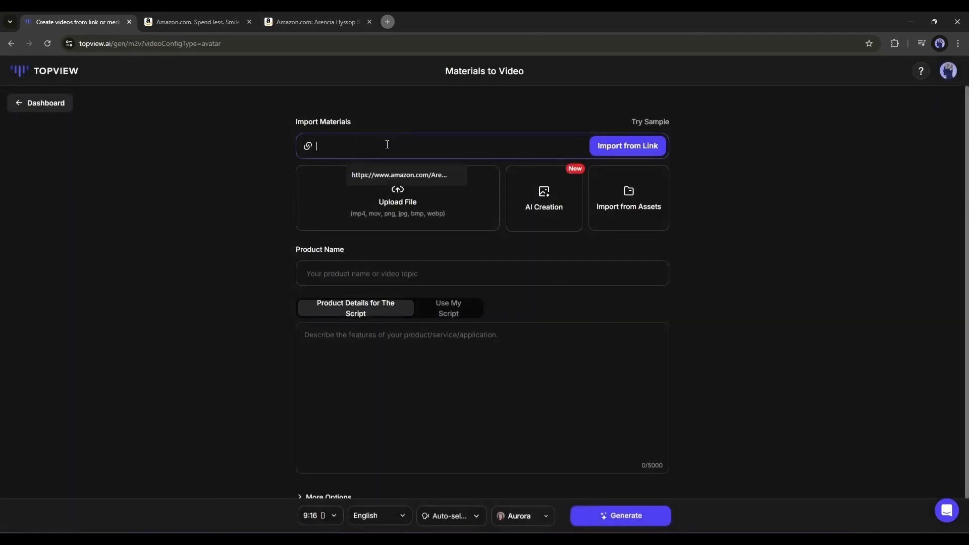
left_click(268, 200)
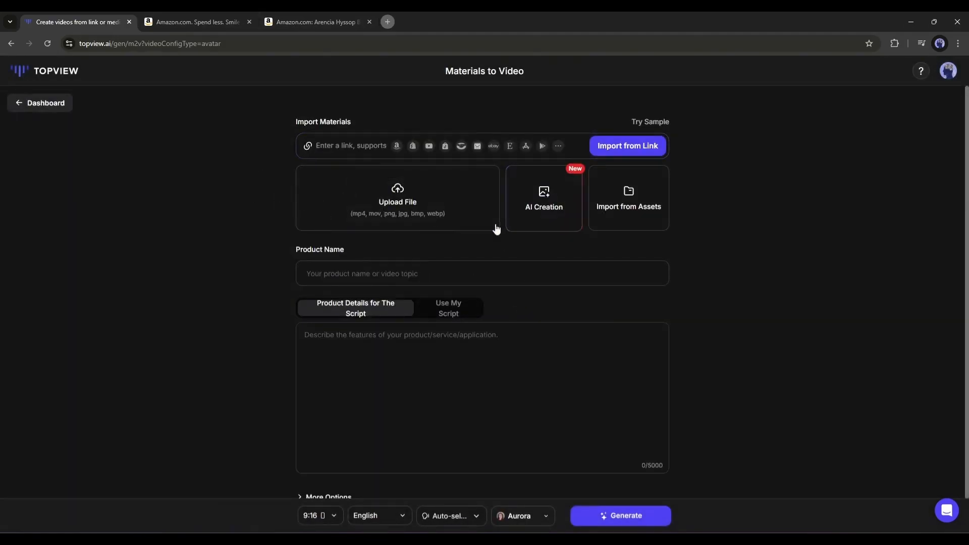
left_click(546, 208)
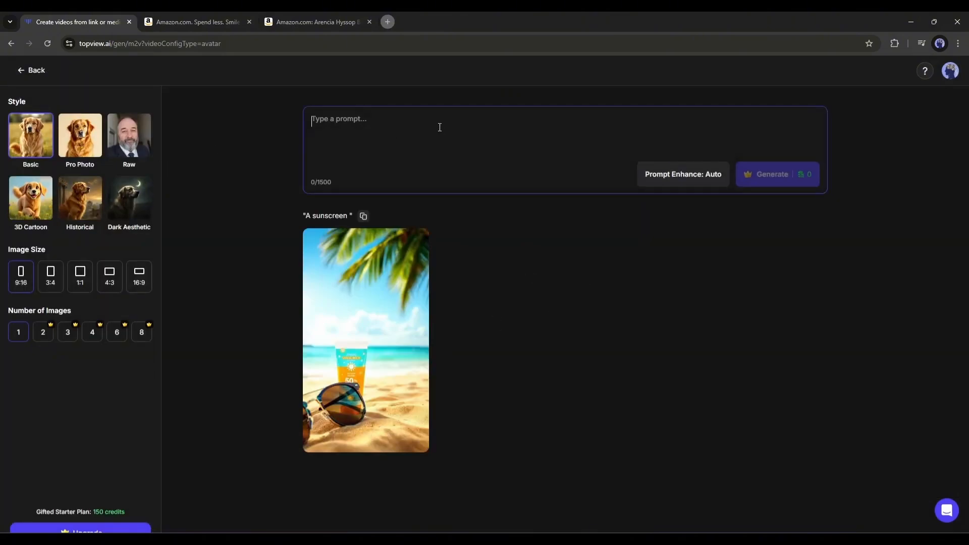
type("A")
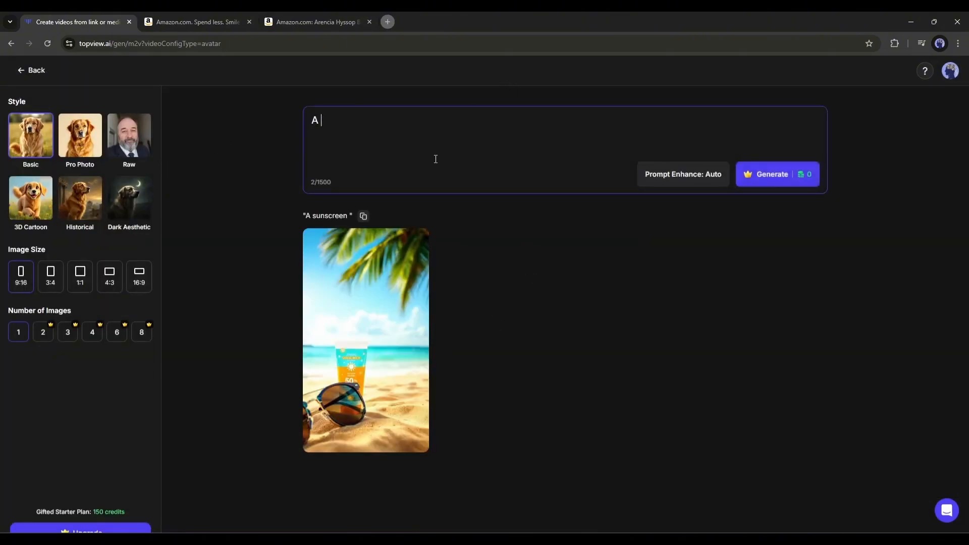
key("BackSpace")
key("BackSpace")
type("High heels r")
Select the Raw style and generate the image.
left_click(80, 135)
left_click(130, 136)
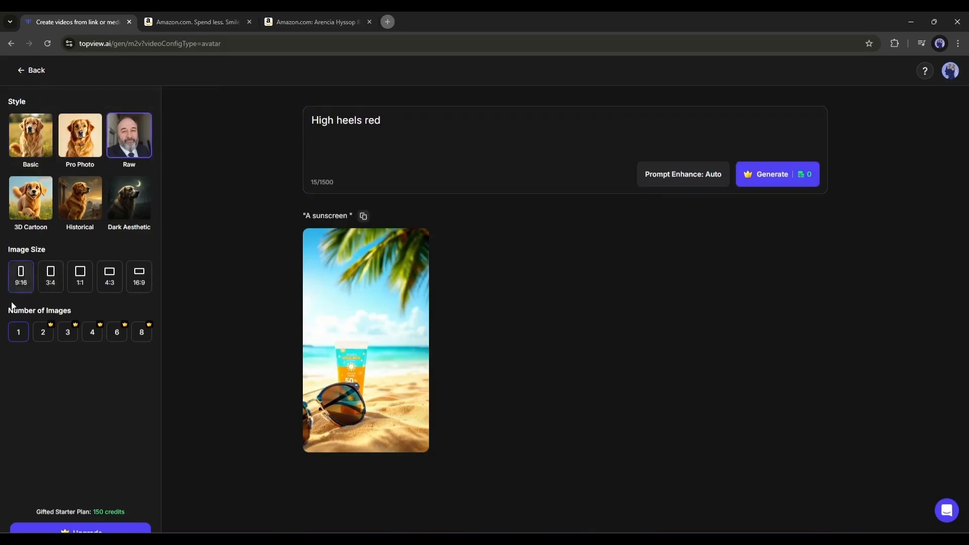
left_click(782, 177)
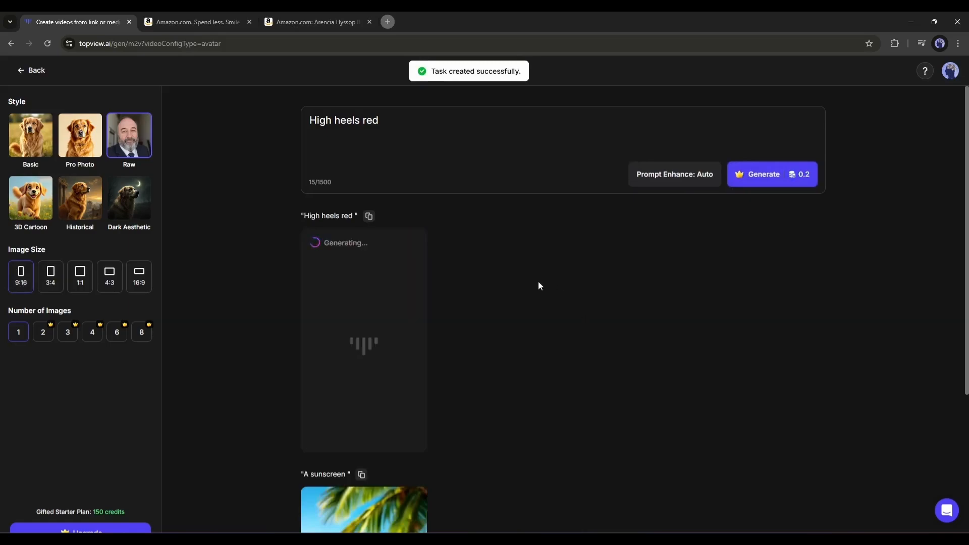
Preview the generated high heels image and return to the Materials to Video page.
left_click(305, 362)
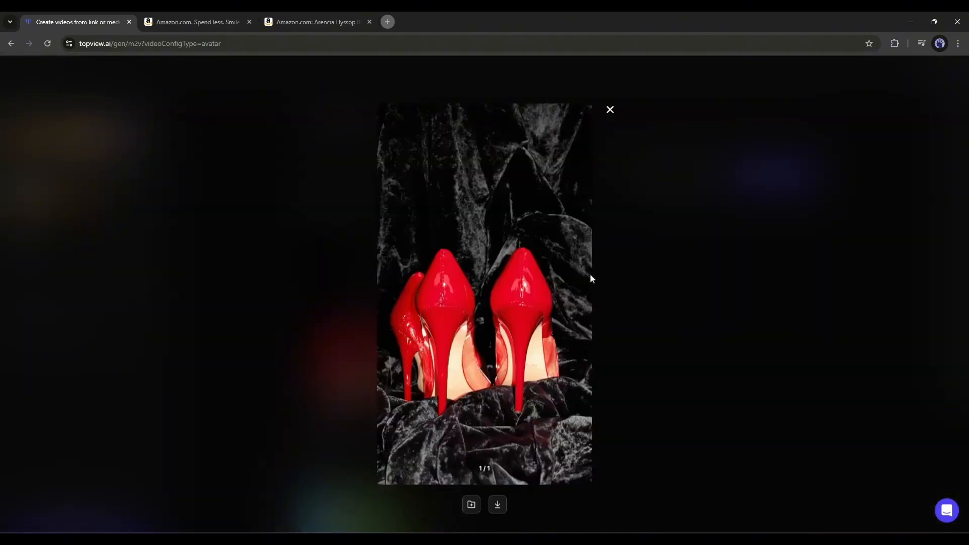
left_click(646, 273)
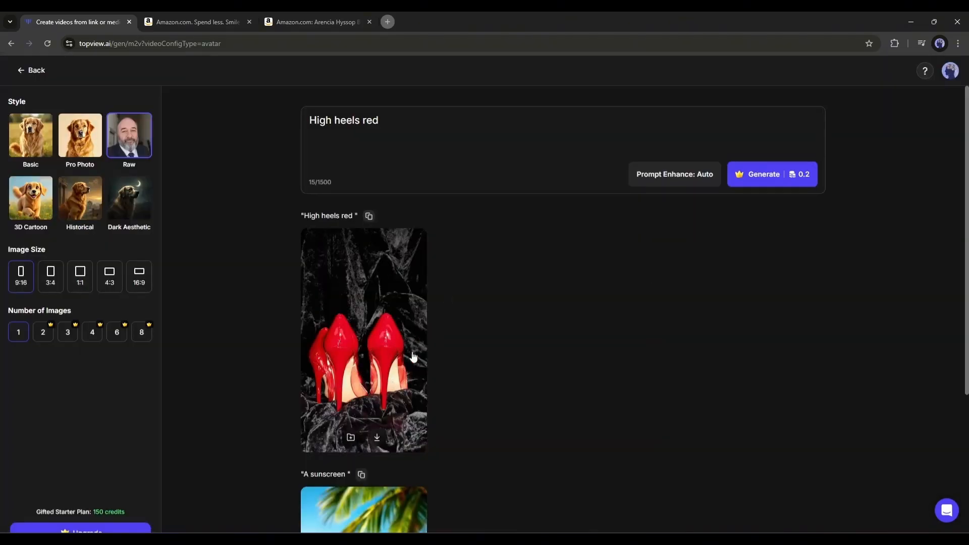
left_click(33, 72)
On the Amazon Arencia face scrub product tab, copy the product's share link.
left_click(354, 20)
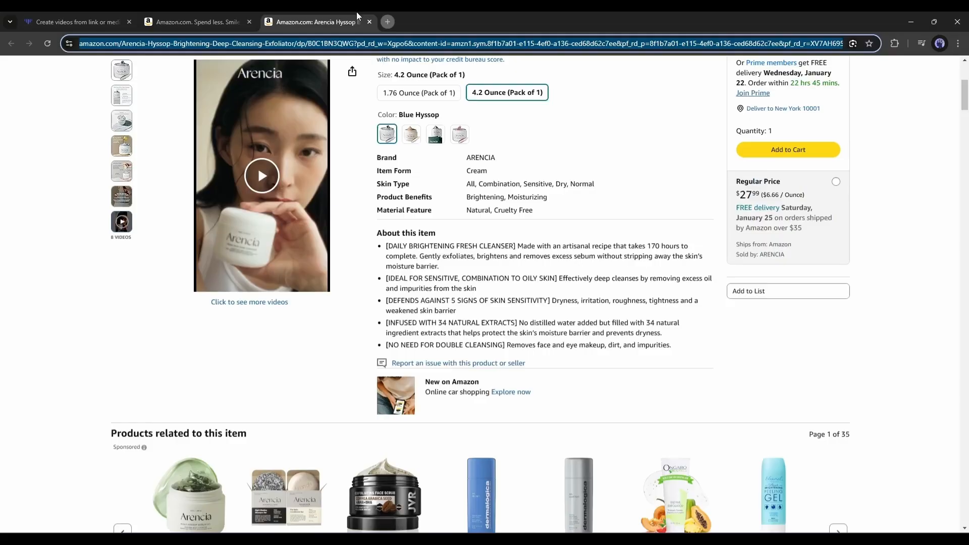
scroll(394, 166, "up", 5)
left_click(66, 234)
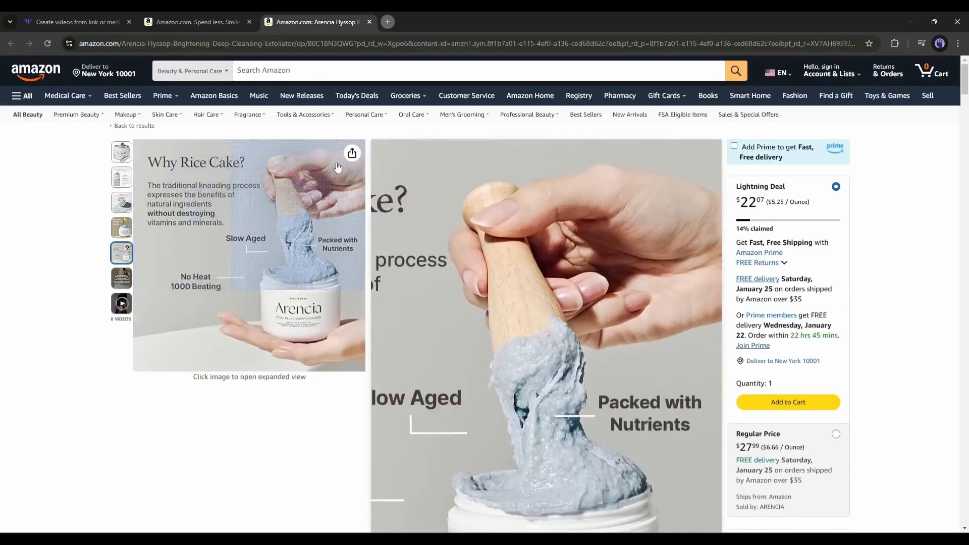
left_click(352, 153)
left_click(325, 252)
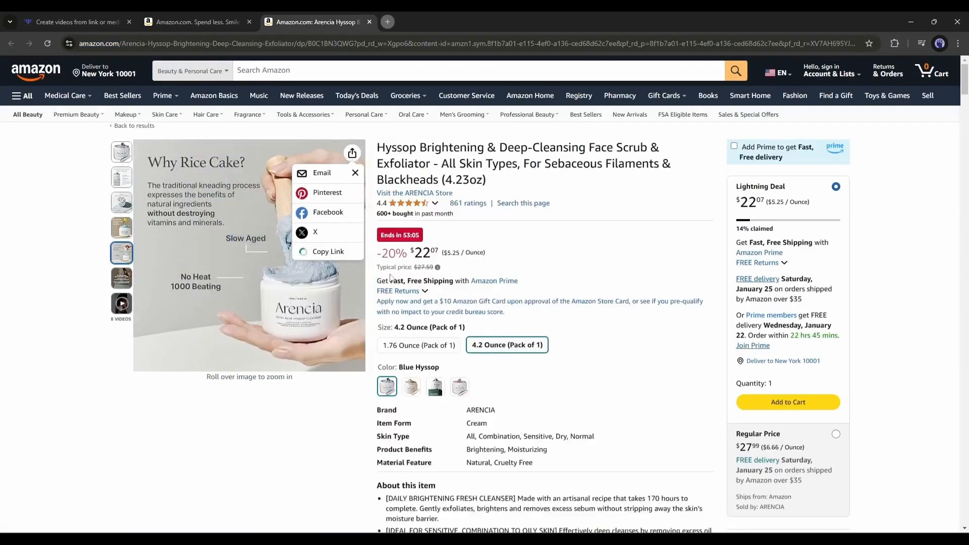
left_click(101, 20)
left_click(345, 147)
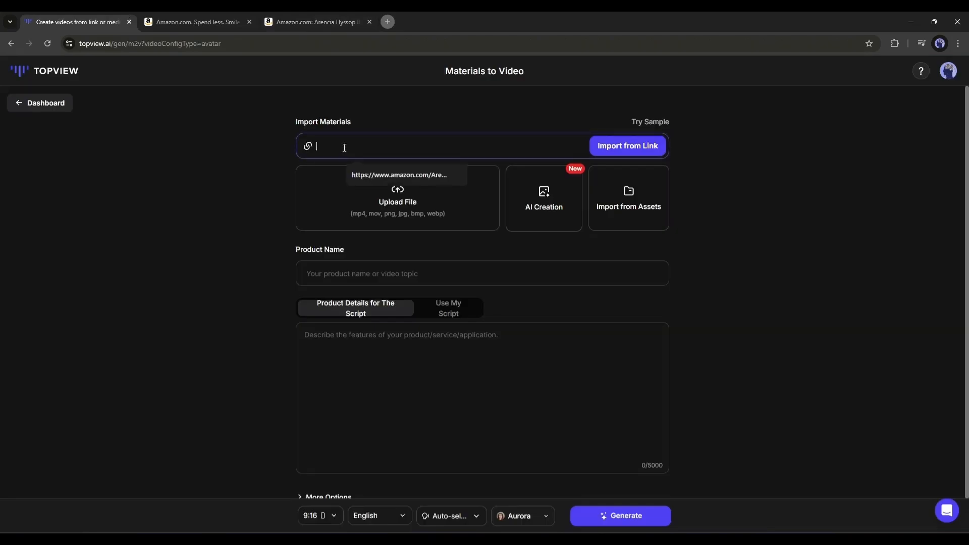
right_click(344, 147)
left_click(368, 252)
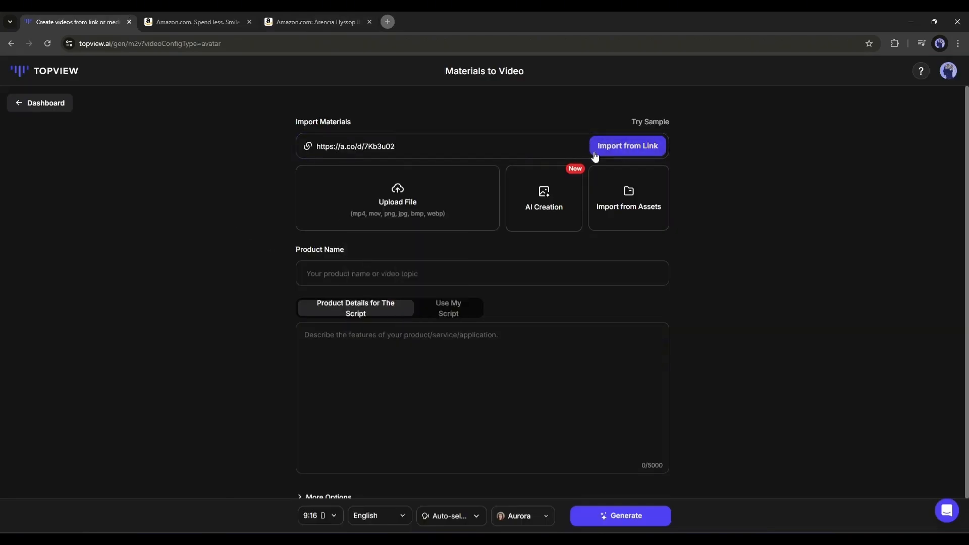
left_click(631, 148)
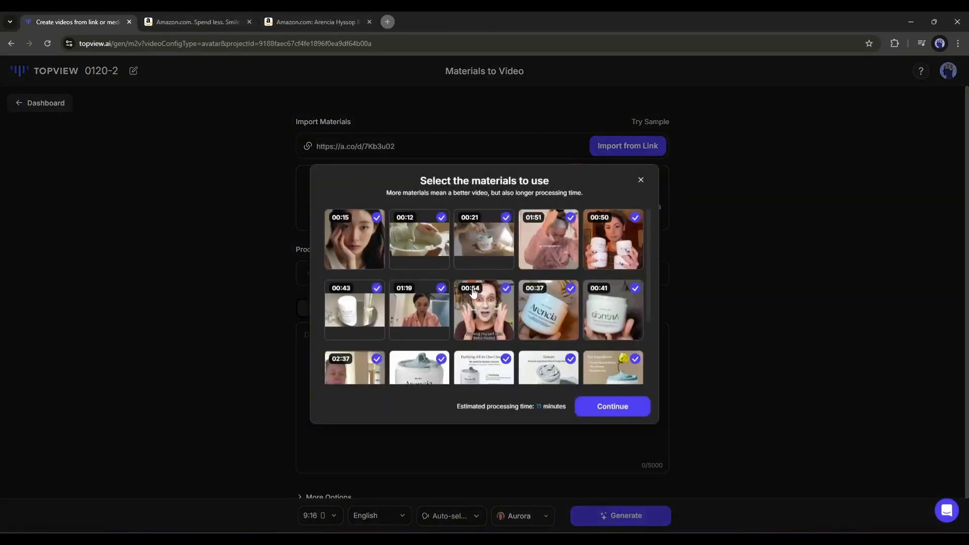
Scroll through the imported materials selected for the video.
scroll(473, 293, "down", 3)
scroll(541, 318, "up", 3)
scroll(366, 232, "down", 2)
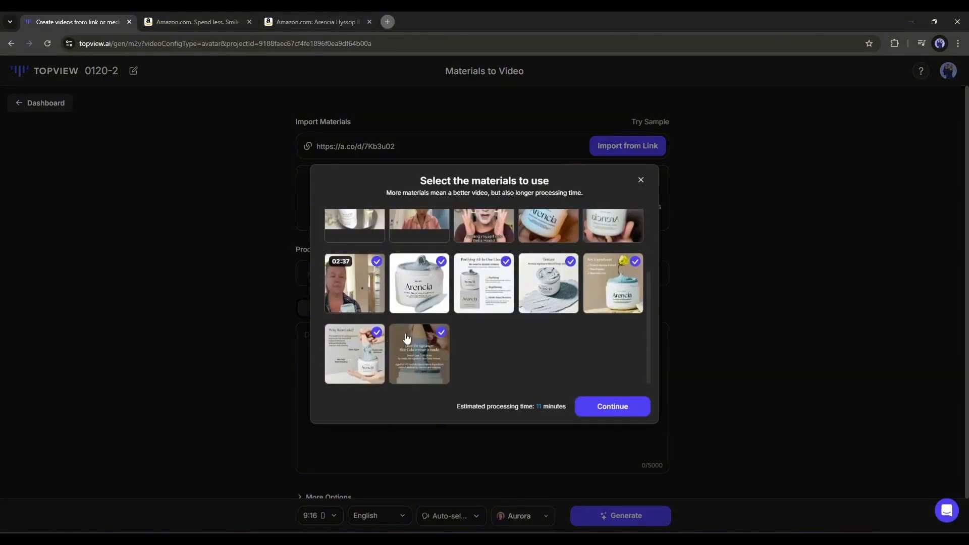
scroll(407, 337, "up", 2)
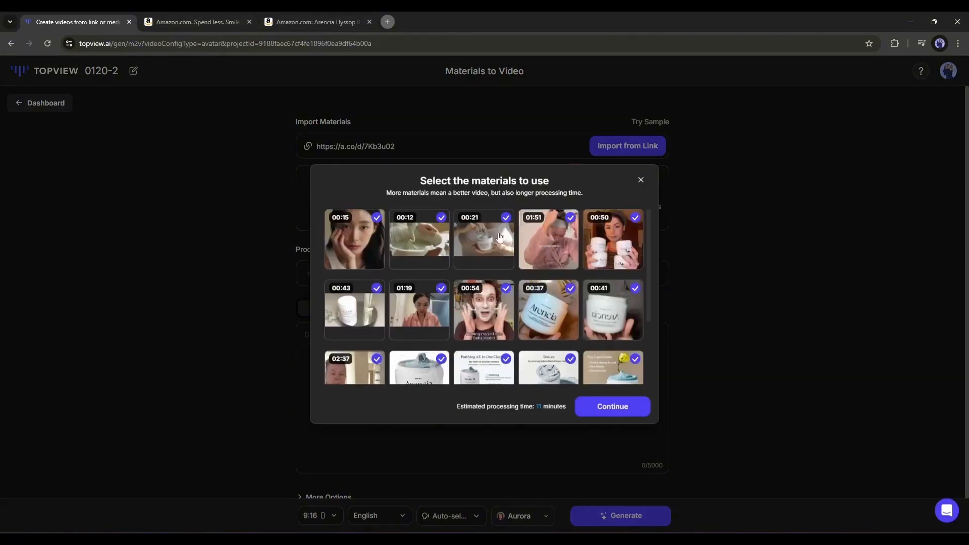
Deselect the longer video clips, keeping the first three short clips and the product images, and continue.
left_click(570, 218)
left_click(635, 217)
left_click(376, 288)
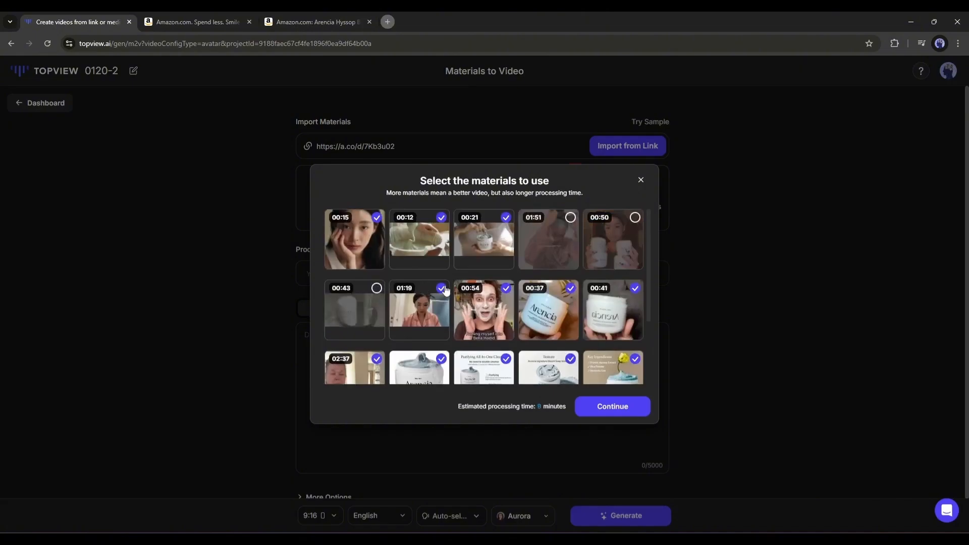
left_click(441, 288)
left_click(506, 289)
left_click(570, 288)
left_click(635, 288)
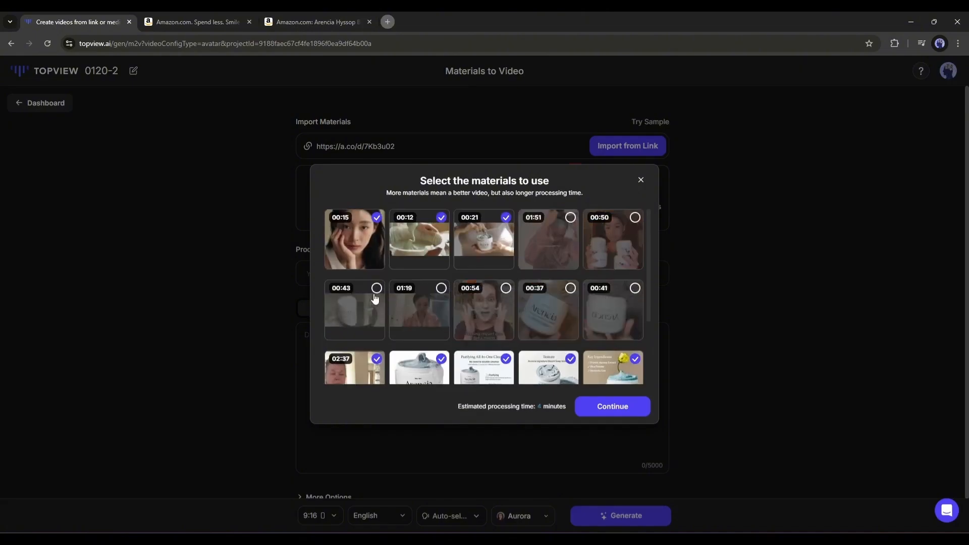
scroll(384, 292, "down", 2)
left_click(377, 262)
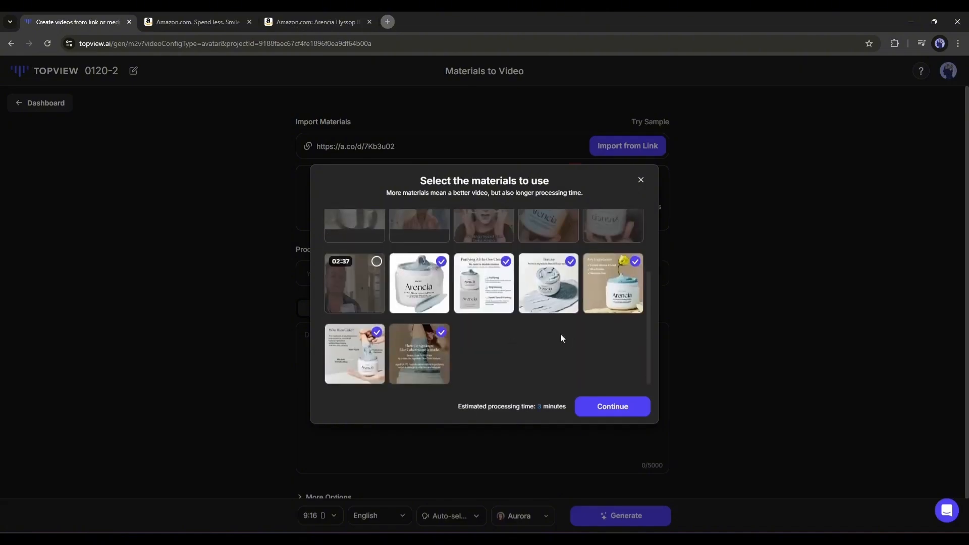
left_click(608, 408)
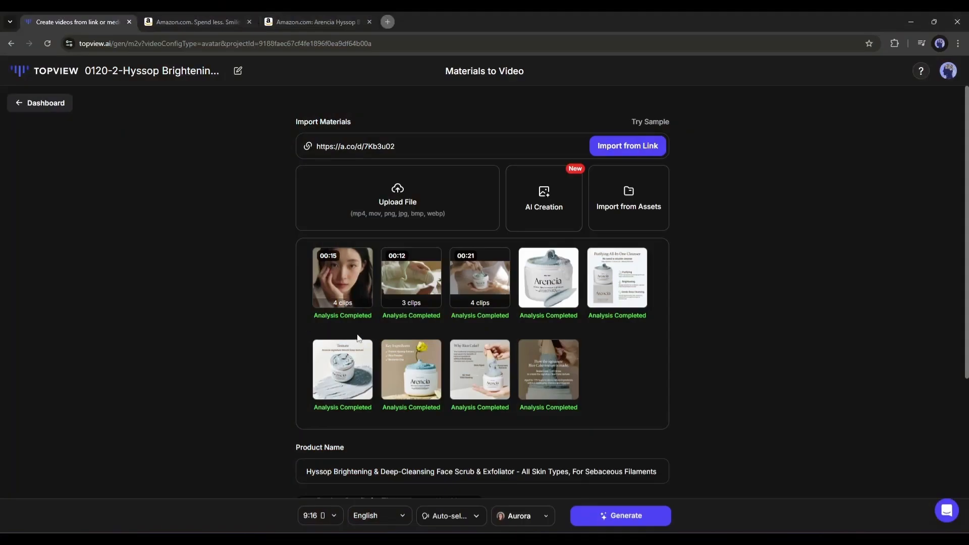
Review the imported product name and script options, keeping the product details as the script source.
scroll(209, 260, "down", 4)
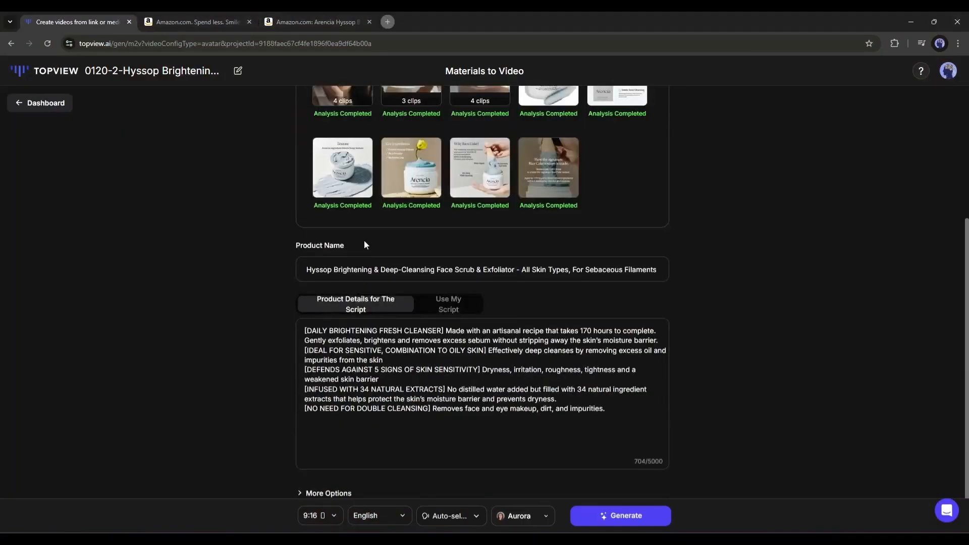
left_click_drag(339, 269, 666, 266)
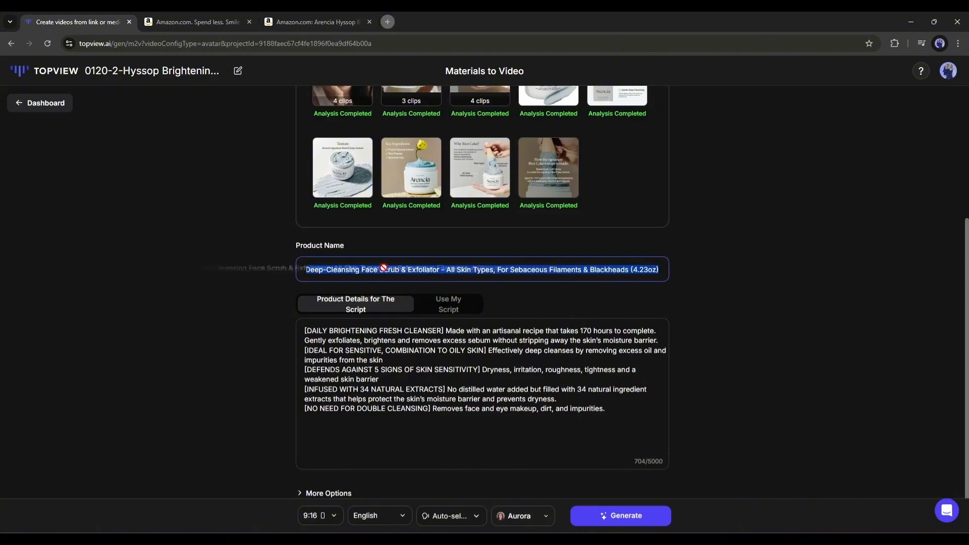
left_click(518, 283)
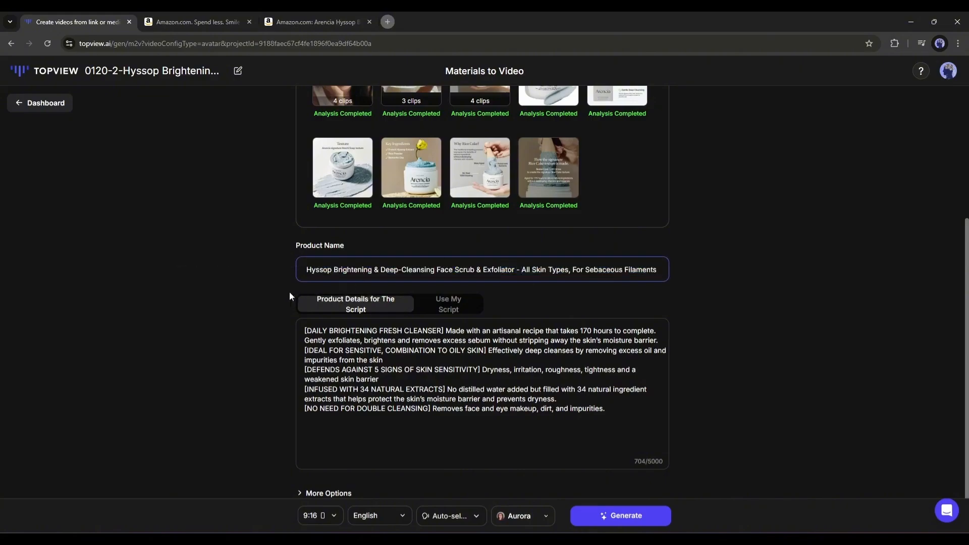
left_click(460, 310)
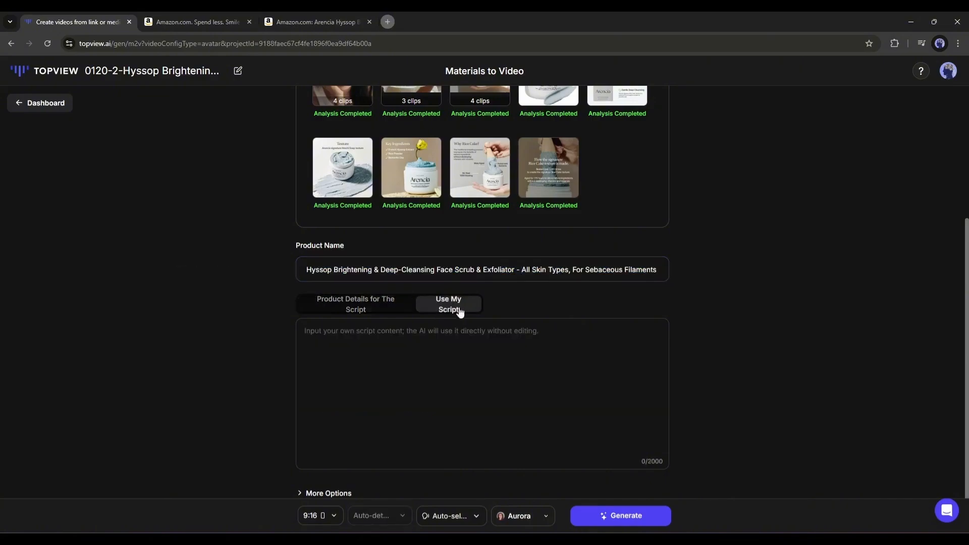
left_click(370, 312)
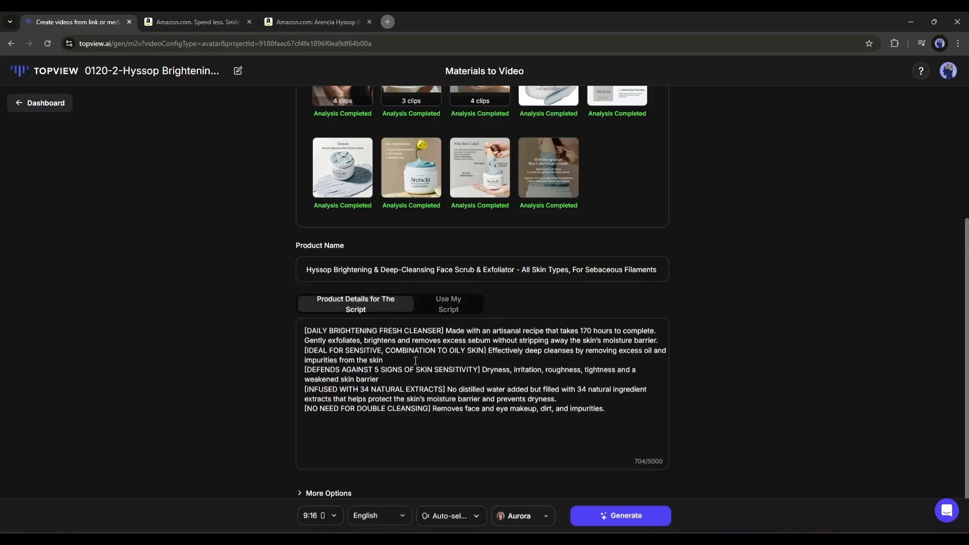
Expand the More Options section below the product details.
scroll(416, 360, "down", 1)
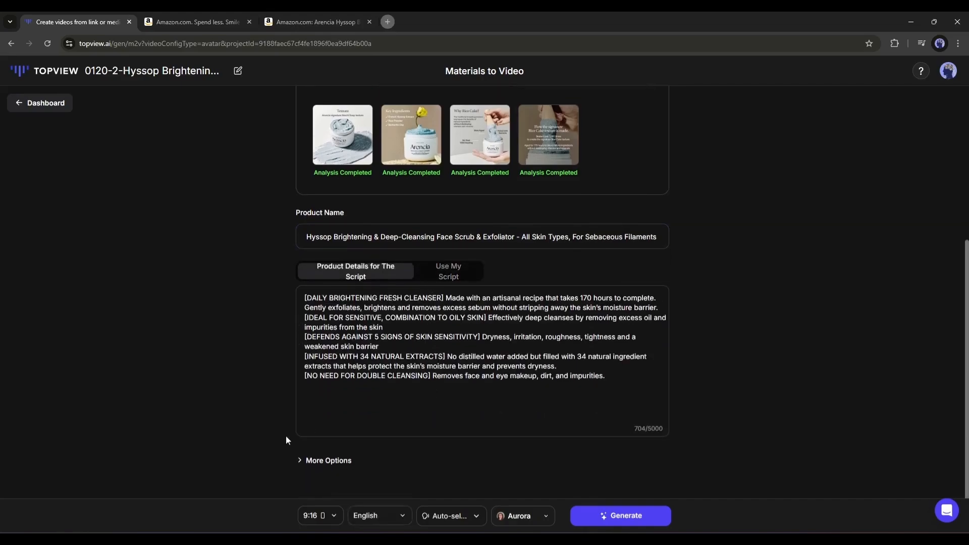
left_click(301, 462)
scroll(473, 271, "down", 6)
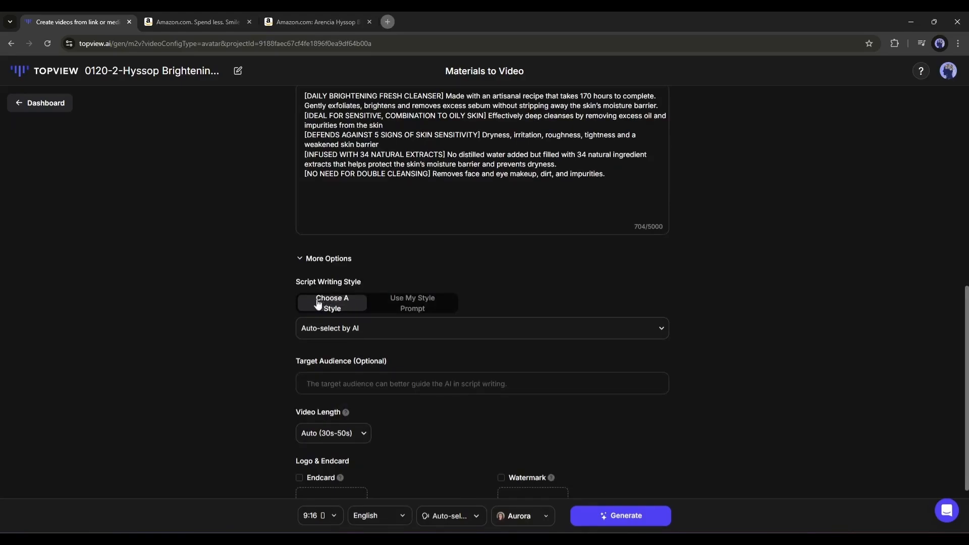
left_click(403, 304)
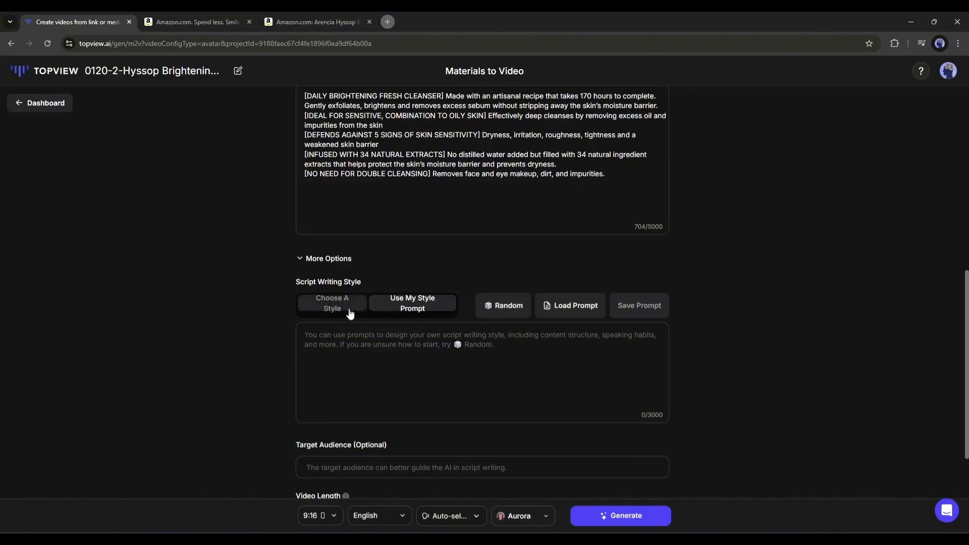
left_click(503, 306)
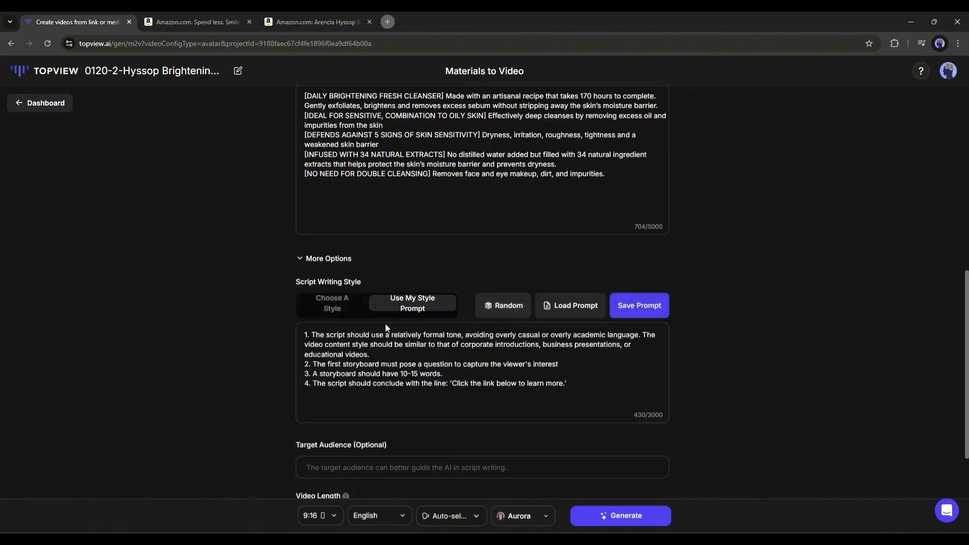
left_click(332, 304)
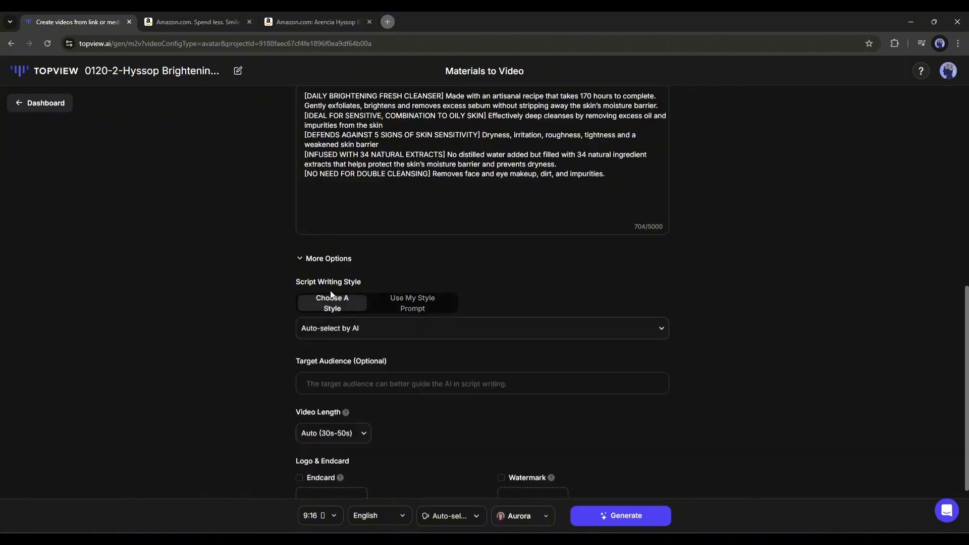
Choose Storytelling style as the script writing style and enter Young Girls as the target audience.
left_click(337, 328)
scroll(346, 373, "down", 1)
scroll(333, 398, "down", 10)
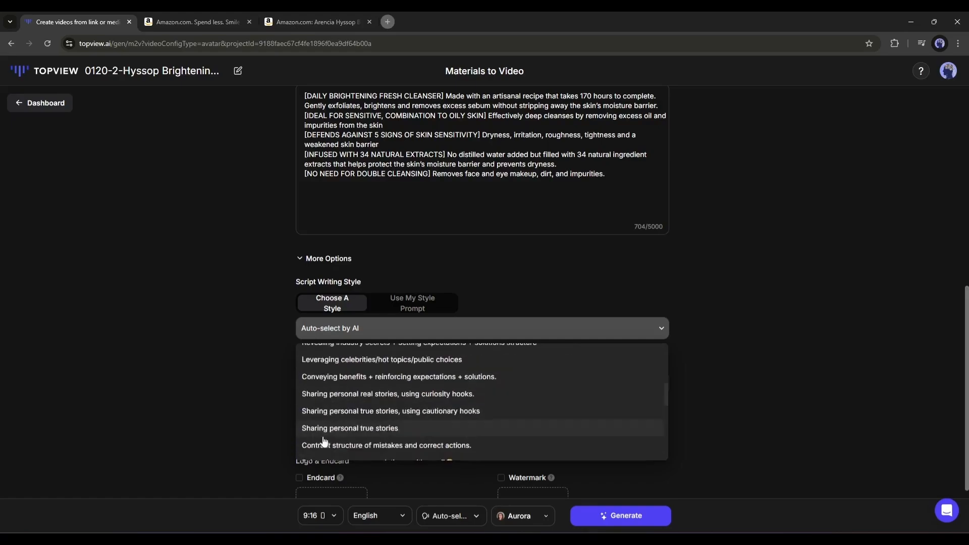
scroll(319, 417, "up", 1)
left_click(319, 414)
left_click(348, 389)
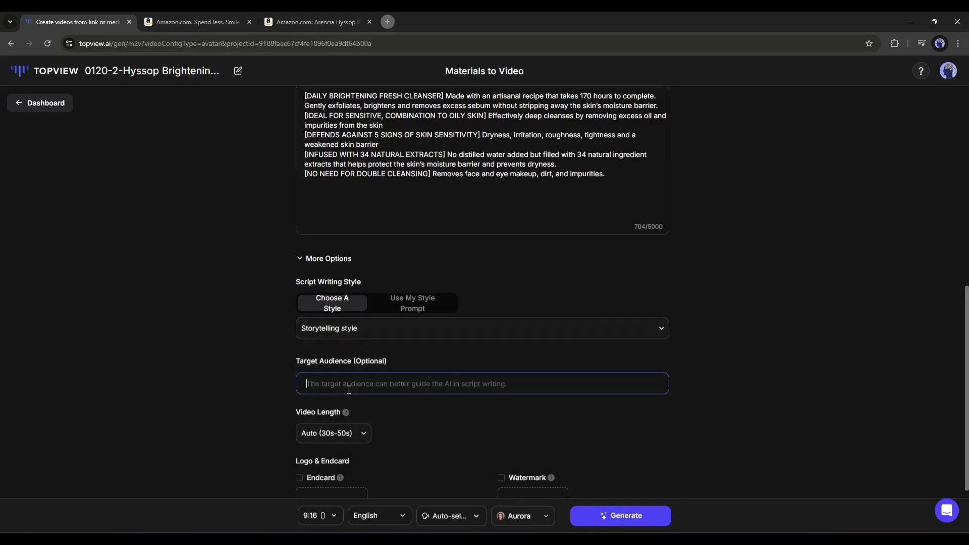
type("Young Girls")
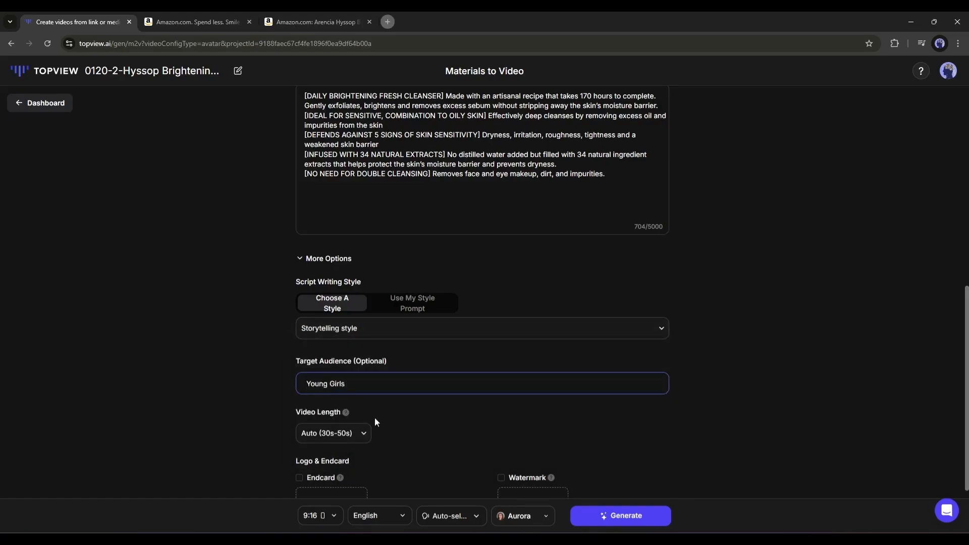
Check the video length, aspect ratio and language options, keeping Auto (30s-50s), 9:16 and English.
scroll(375, 419, "down", 2)
left_click(332, 343)
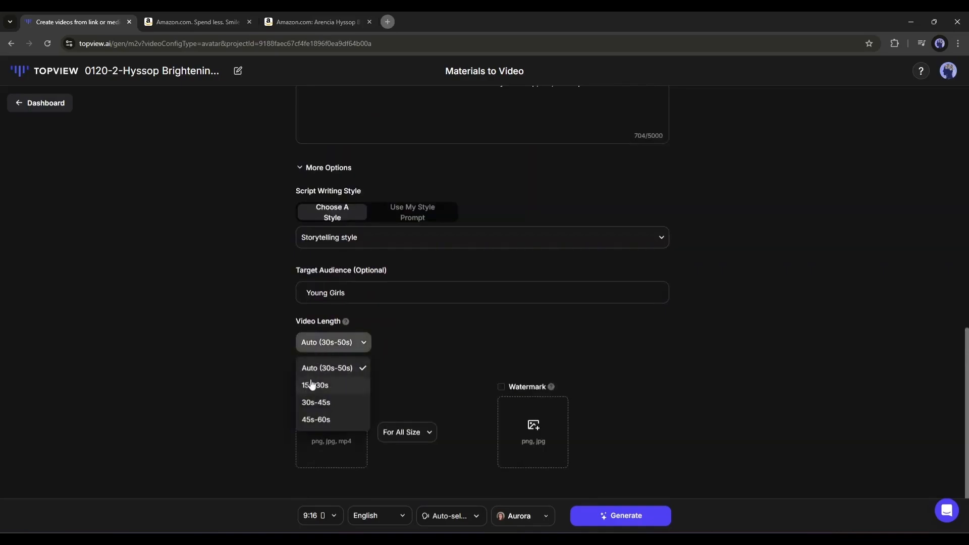
left_click(382, 370)
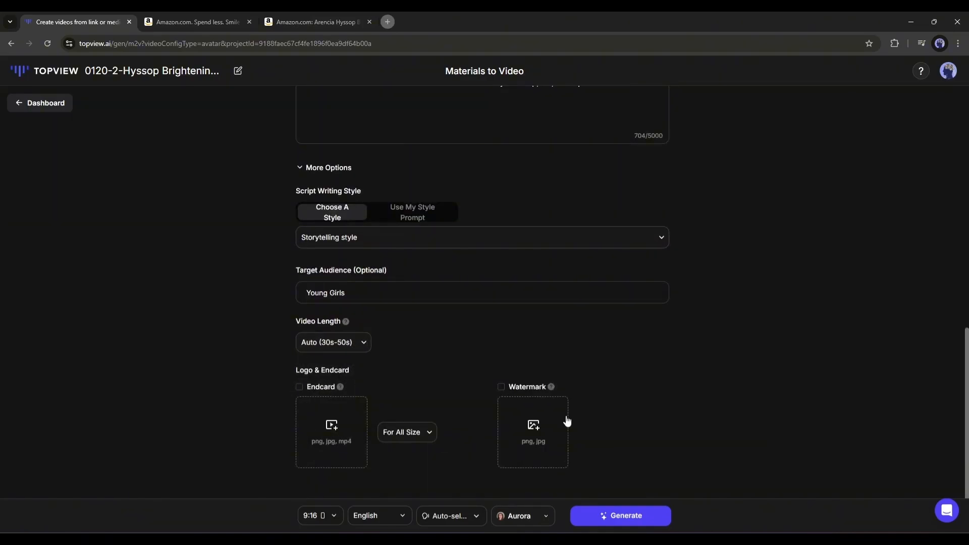
left_click(324, 513)
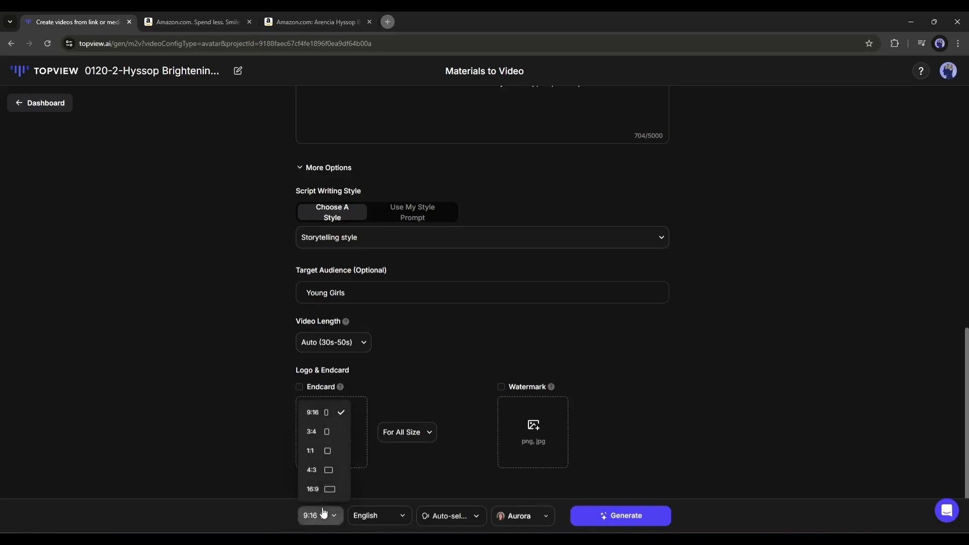
left_click(316, 415)
left_click(373, 520)
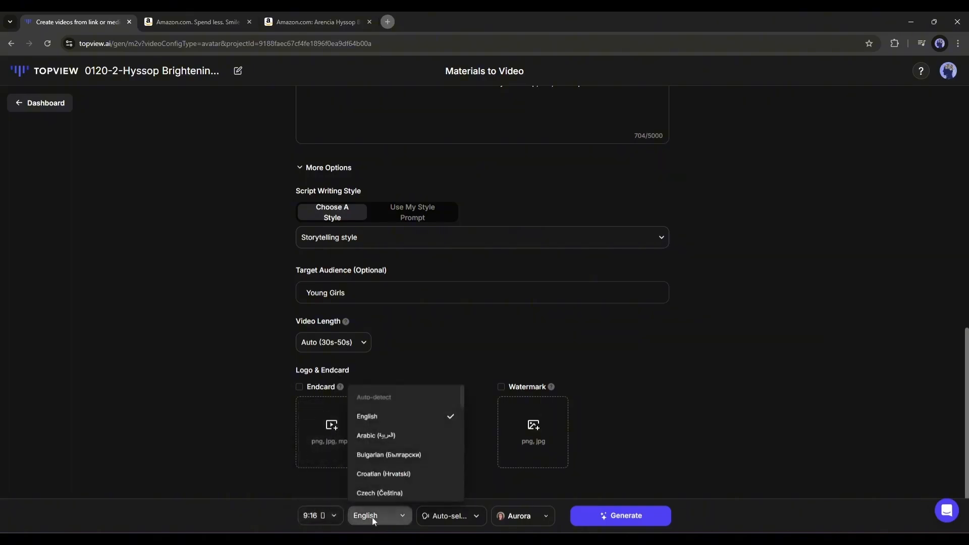
left_click(389, 427)
Select the Amelia voice in voice selection and confirm it.
left_click(448, 519)
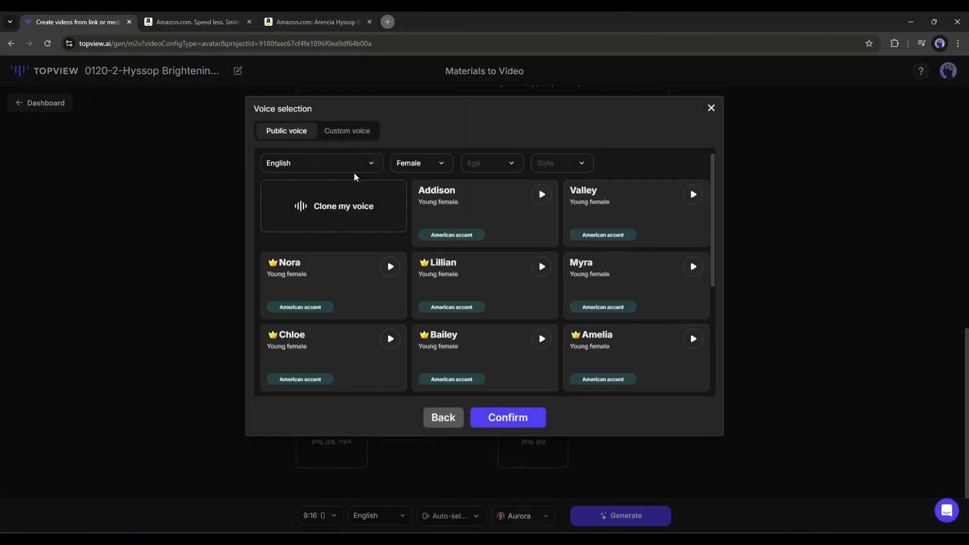
scroll(454, 255, "down", 5)
scroll(434, 272, "up", 5)
left_click(379, 206)
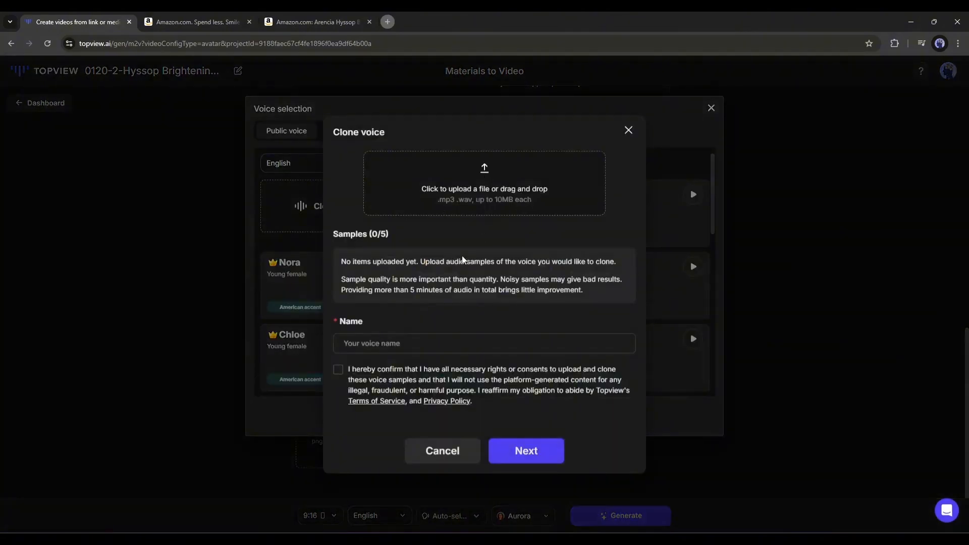
left_click(628, 131)
left_click(648, 345)
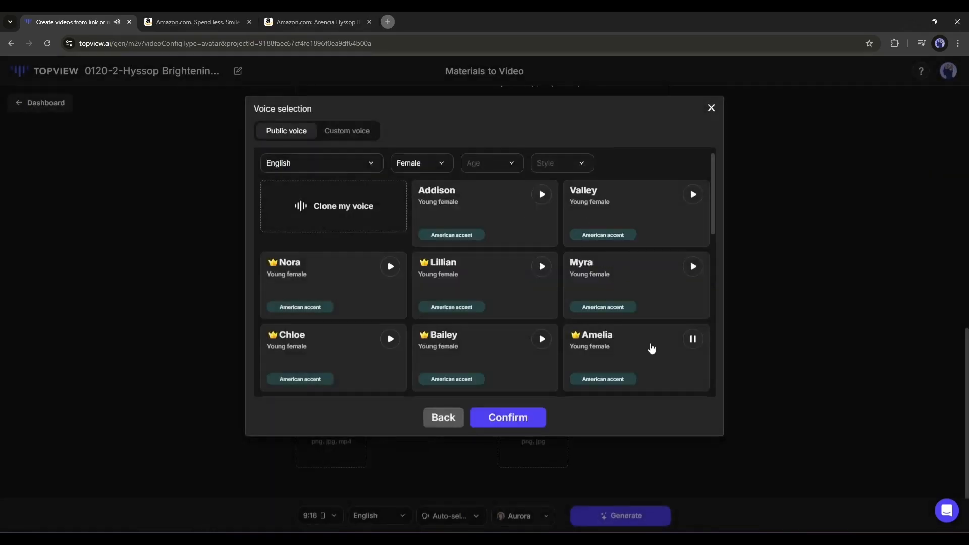
left_click(485, 418)
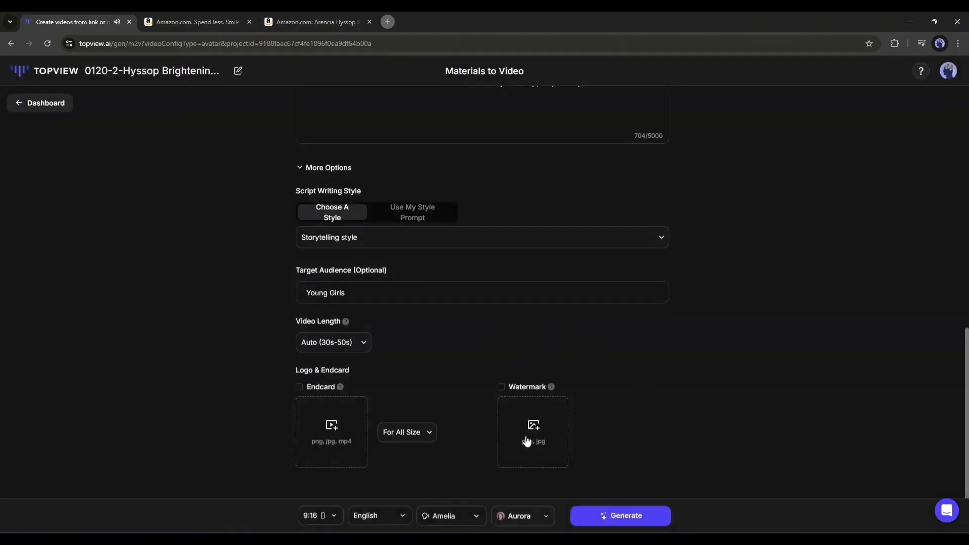
Generate the video scripts and scroll through the resulting storytelling scripts.
left_click(617, 516)
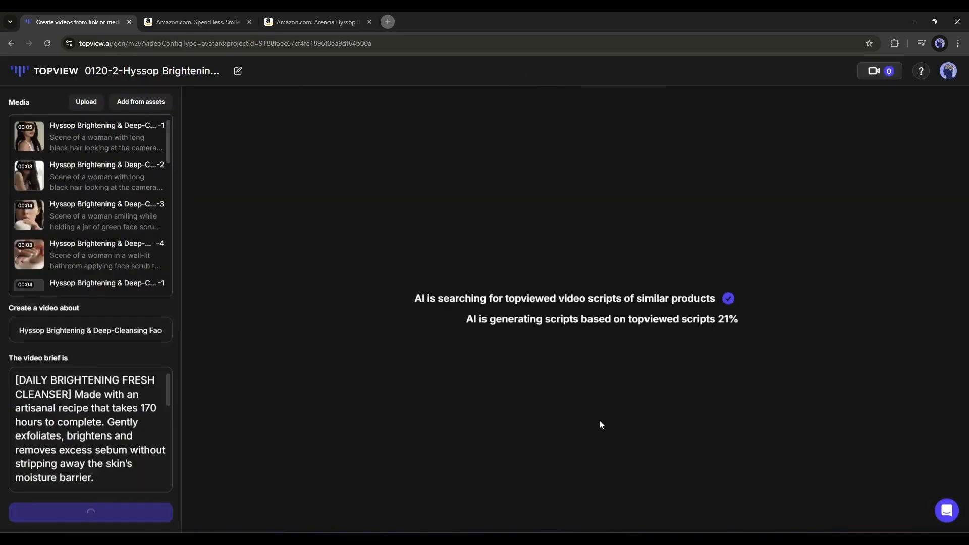
scroll(129, 412, "down", 5)
scroll(421, 491, "down", 10)
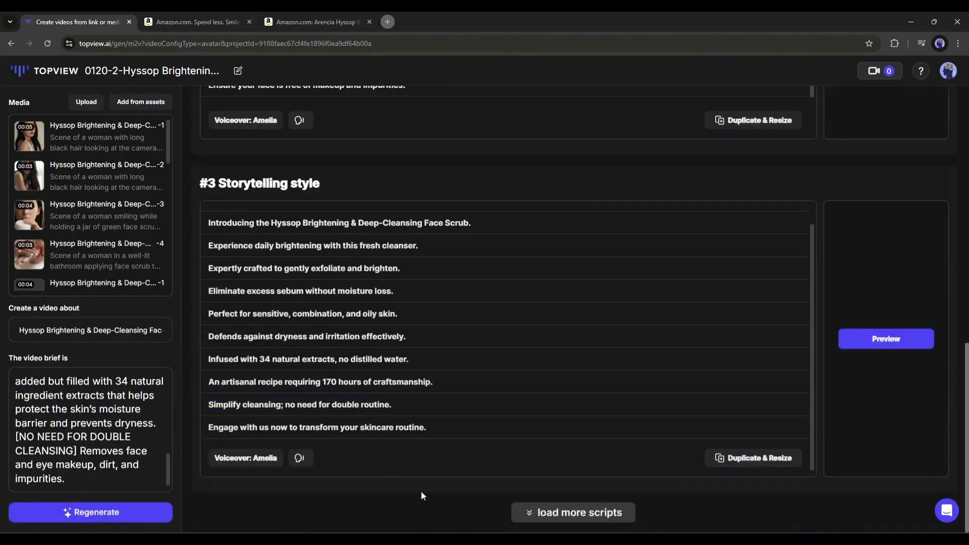
scroll(440, 424, "down", 2)
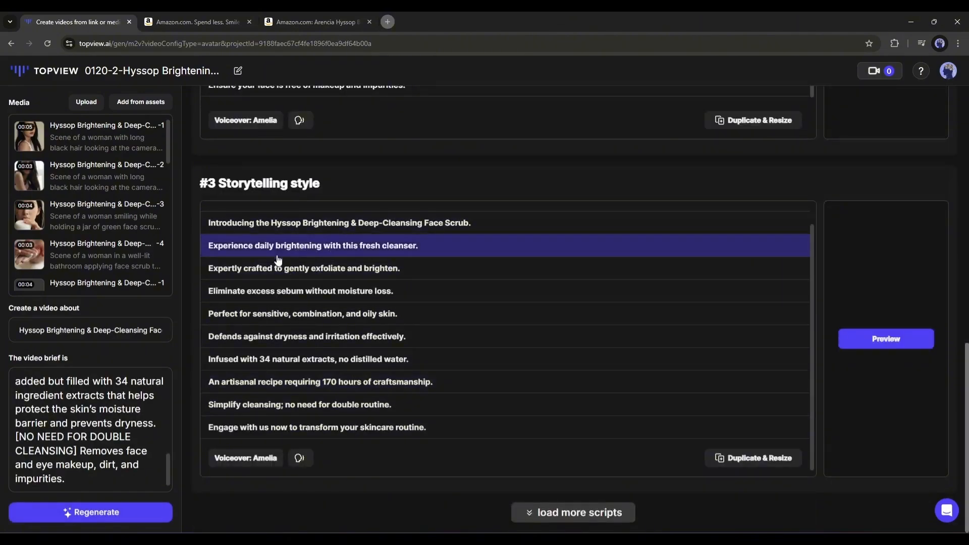
scroll(363, 404, "up", 7)
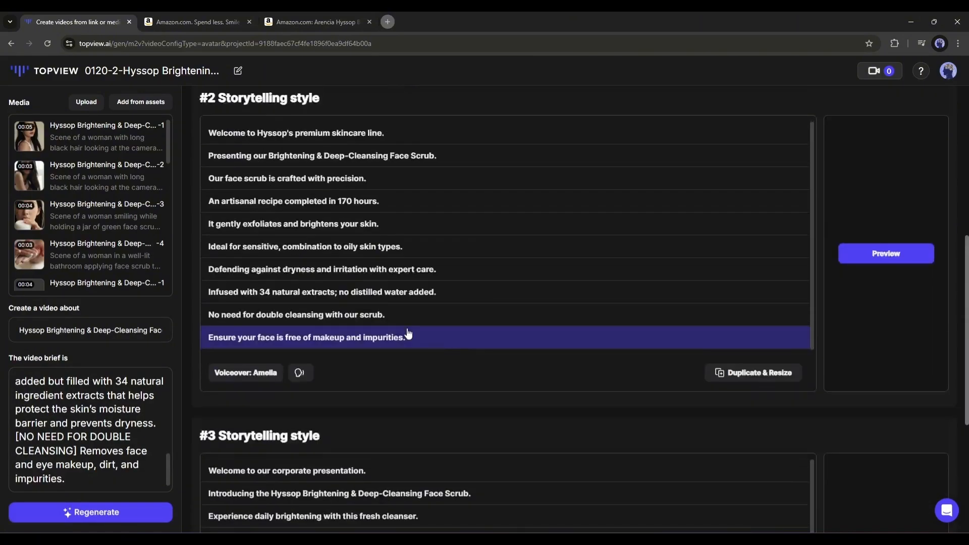
scroll(363, 331, "up", 5)
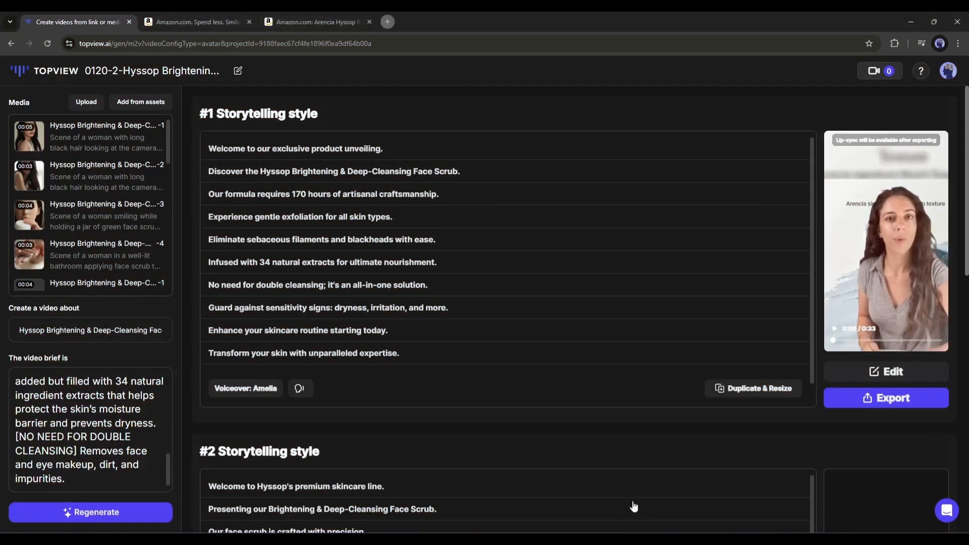
Play the video previews for the first and second storytelling scripts.
left_click(883, 242)
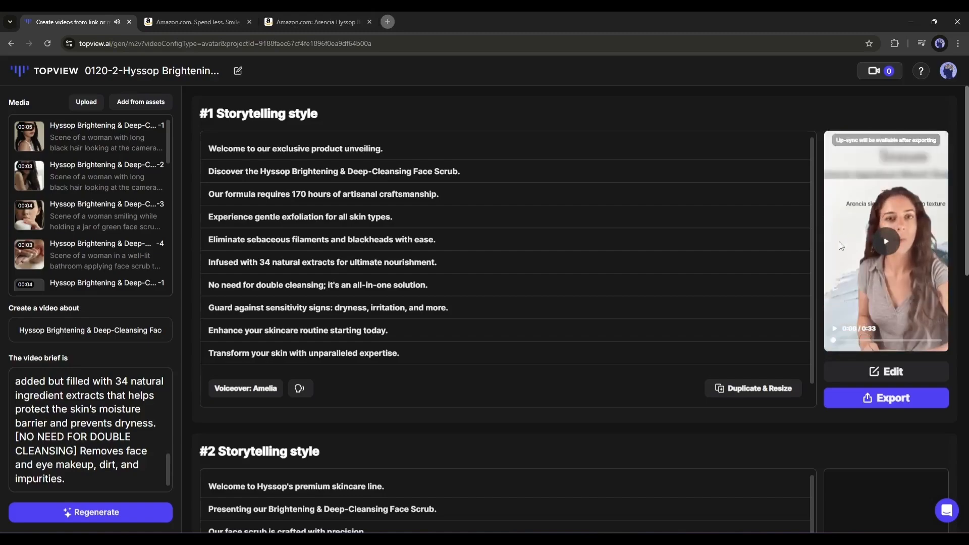
scroll(883, 195, "down", 5)
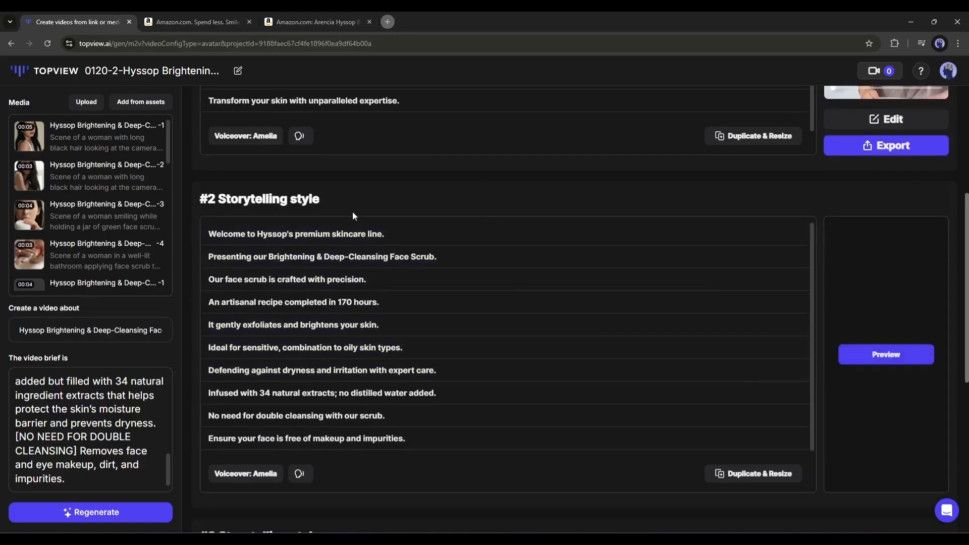
scroll(721, 373, "down", 2)
left_click(869, 359)
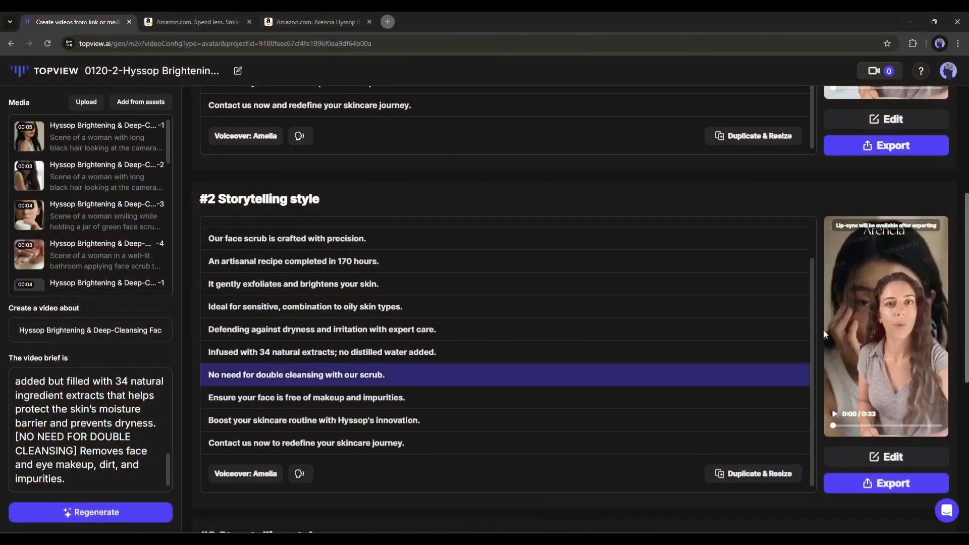
mouse_move(878, 328)
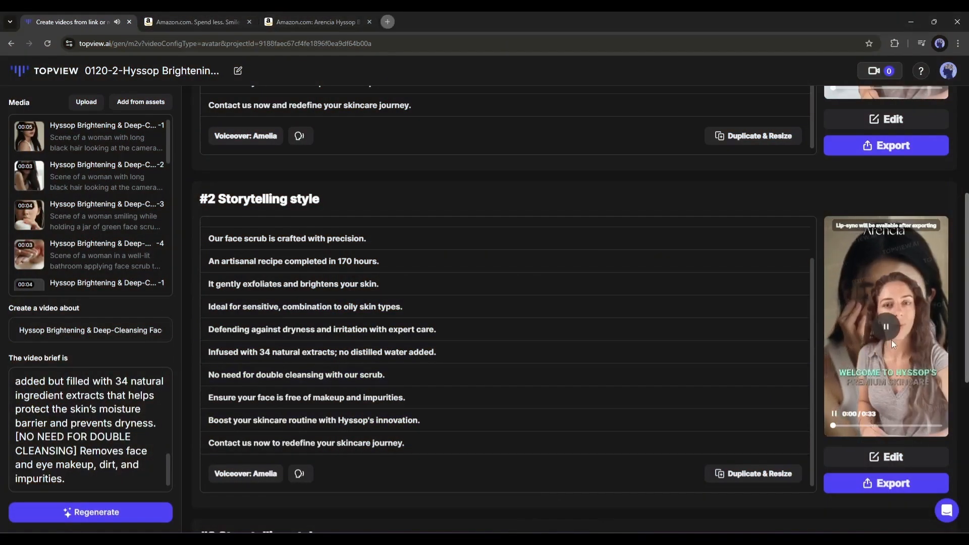
left_click(886, 329)
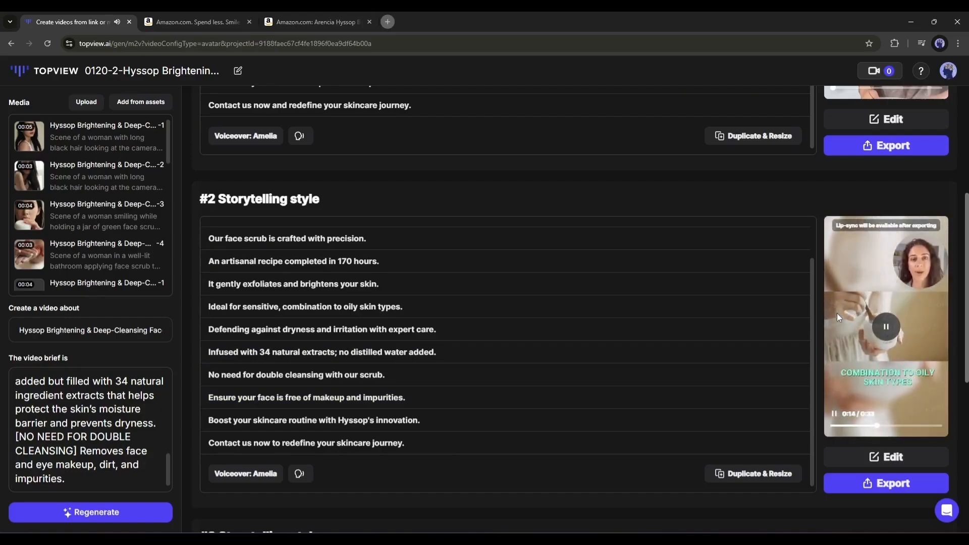
Open the first storytelling script's video in the scene editor.
scroll(837, 317, "down", 7)
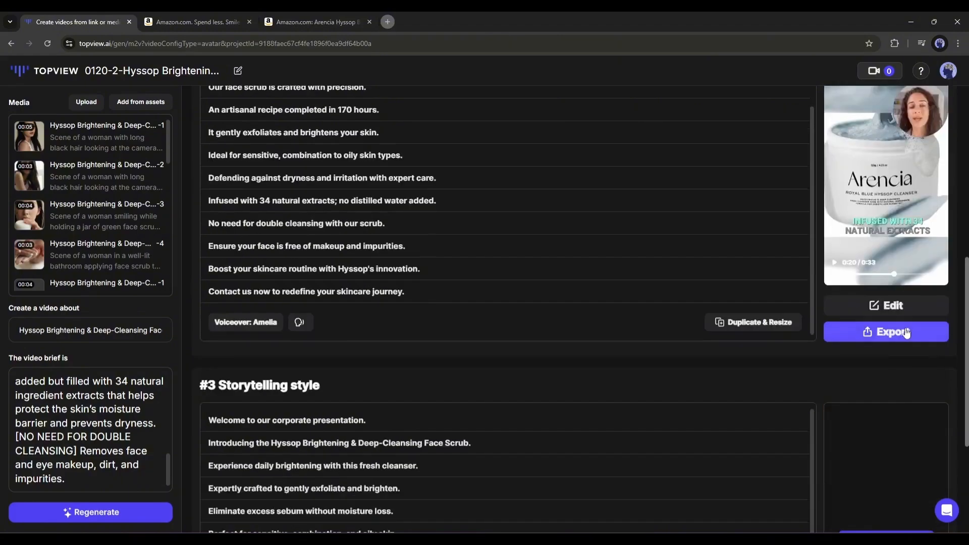
scroll(896, 354, "up", 5)
scroll(878, 343, "up", 7)
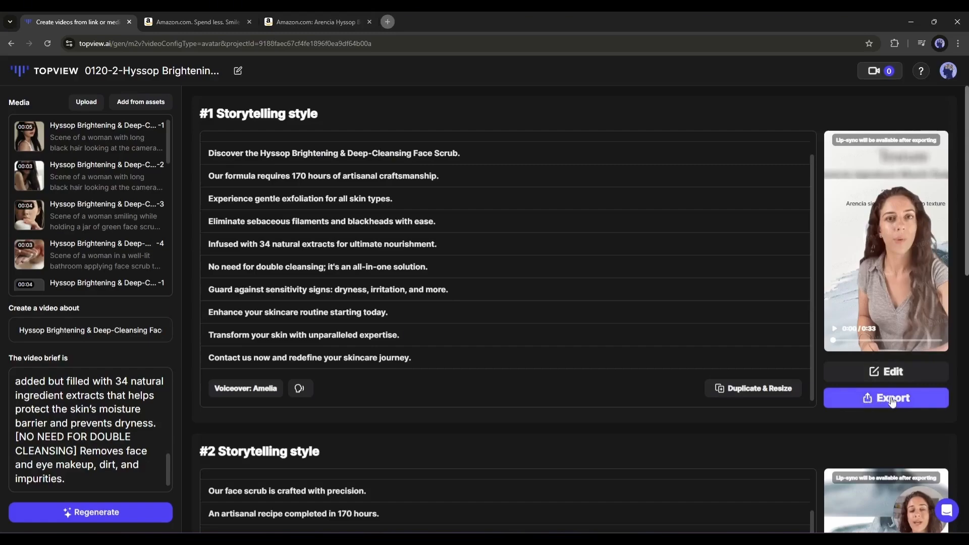
left_click(873, 374)
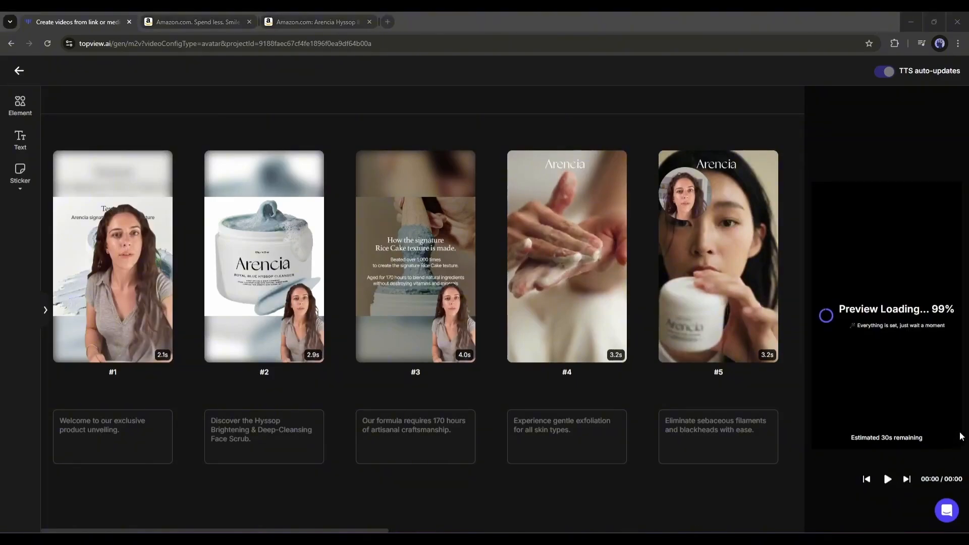
left_click(516, 533)
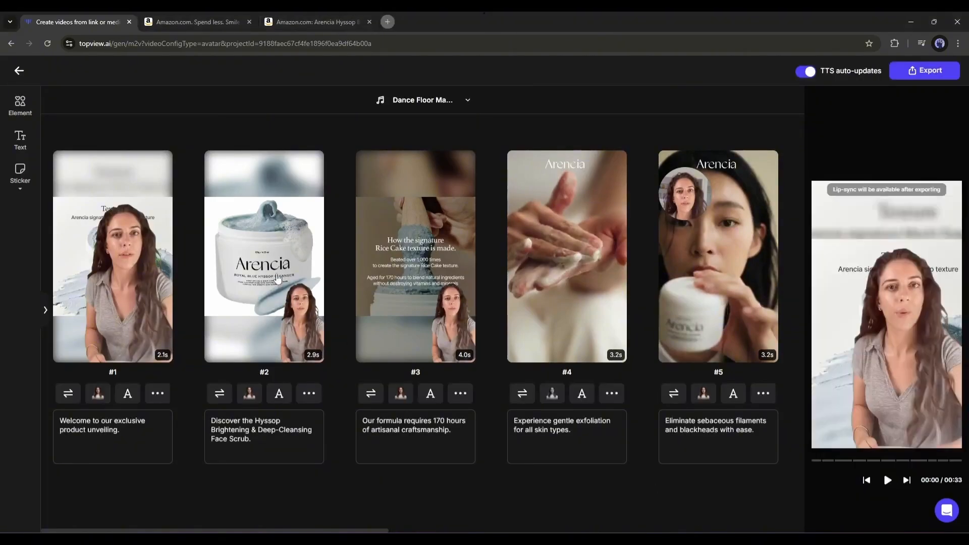
Replace scene #1's shot with the 5-second clip of hands holding the Arencia jar.
left_click(66, 393)
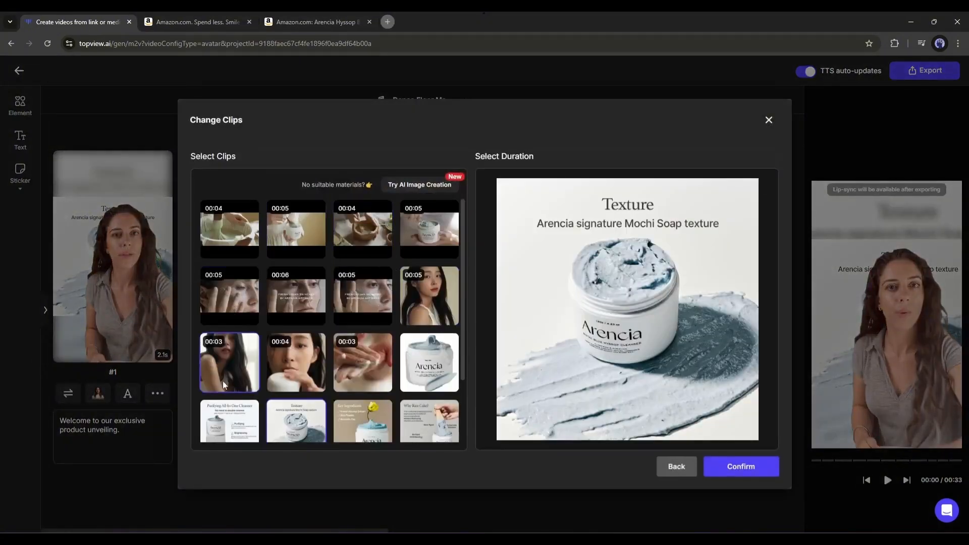
scroll(246, 402, "down", 2)
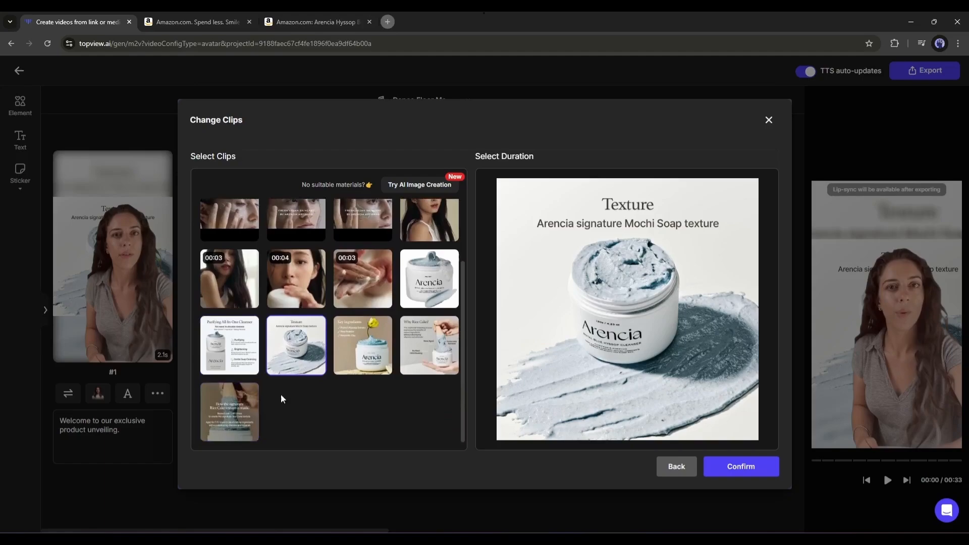
left_click(356, 361)
scroll(434, 232, "up", 2)
left_click(437, 233)
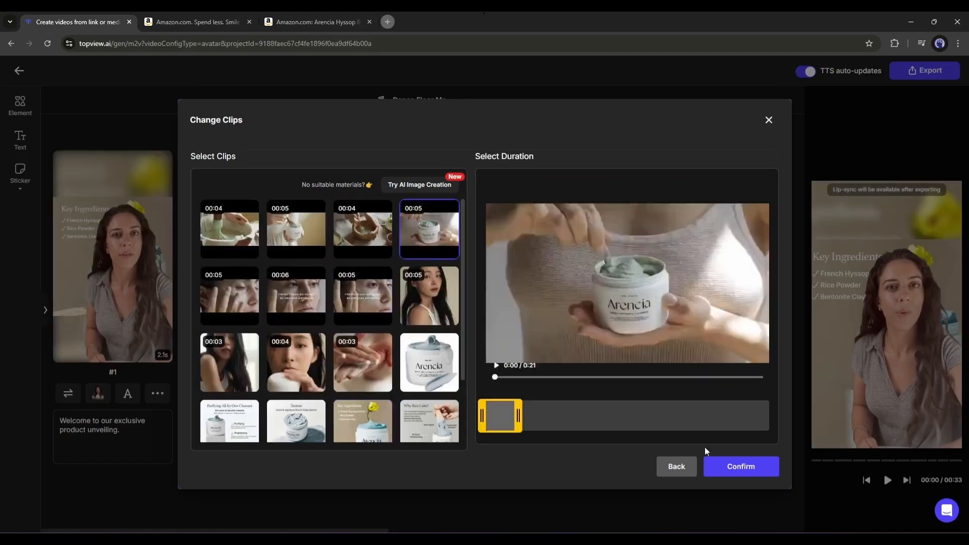
left_click(741, 467)
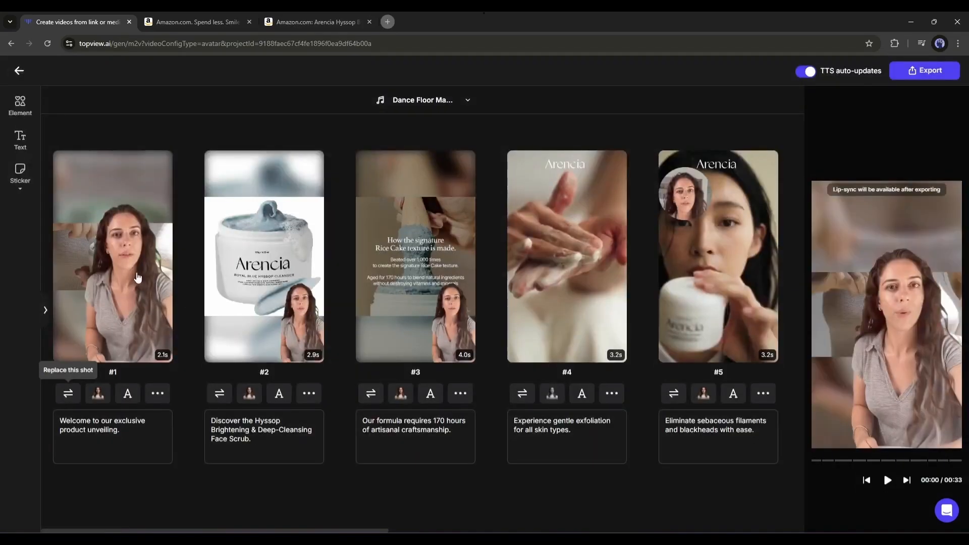
Move and shrink the avatar in scene #1 to the lower right and apply it to the current shot.
left_click(98, 394)
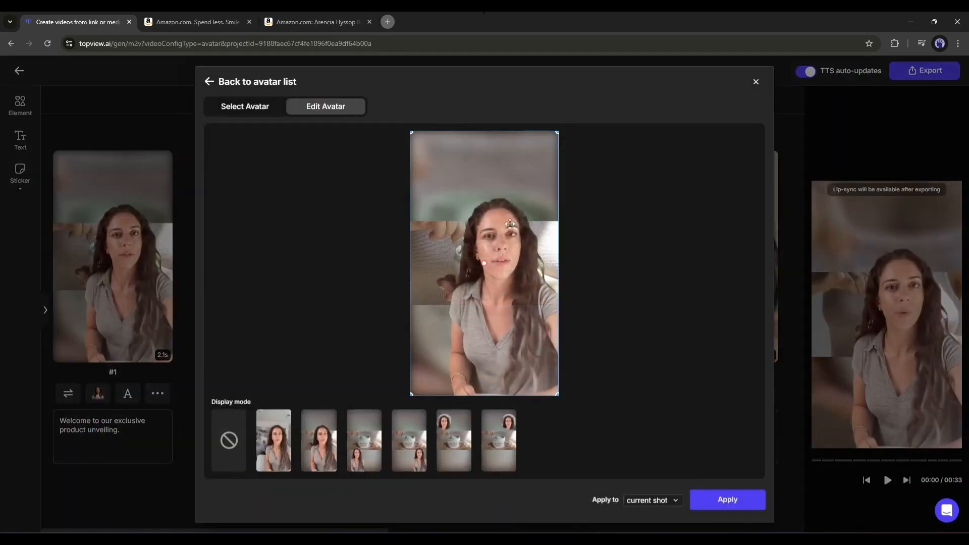
left_click_drag(420, 146, 477, 221)
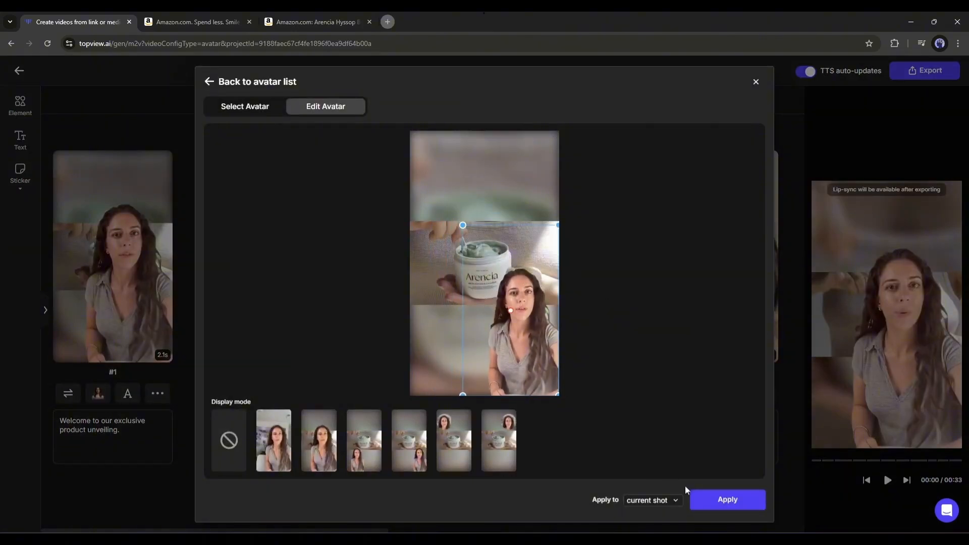
left_click(717, 497)
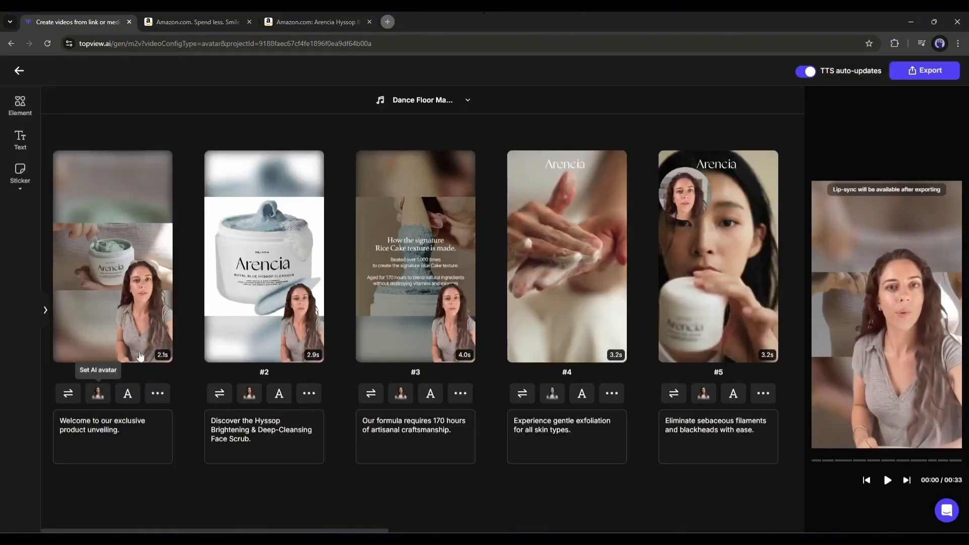
Set the caption position to Bottom and apply the caption settings to all scenes.
left_click(128, 394)
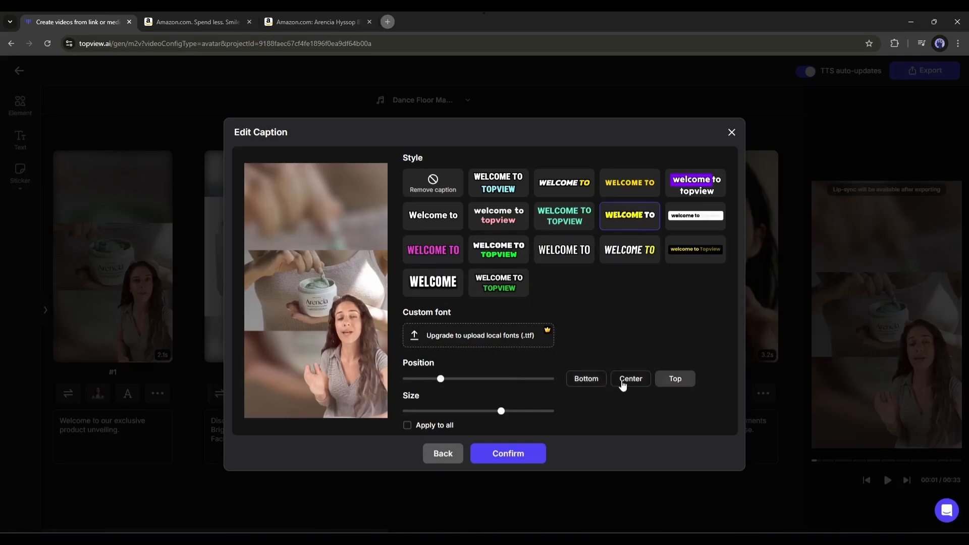
left_click(408, 425)
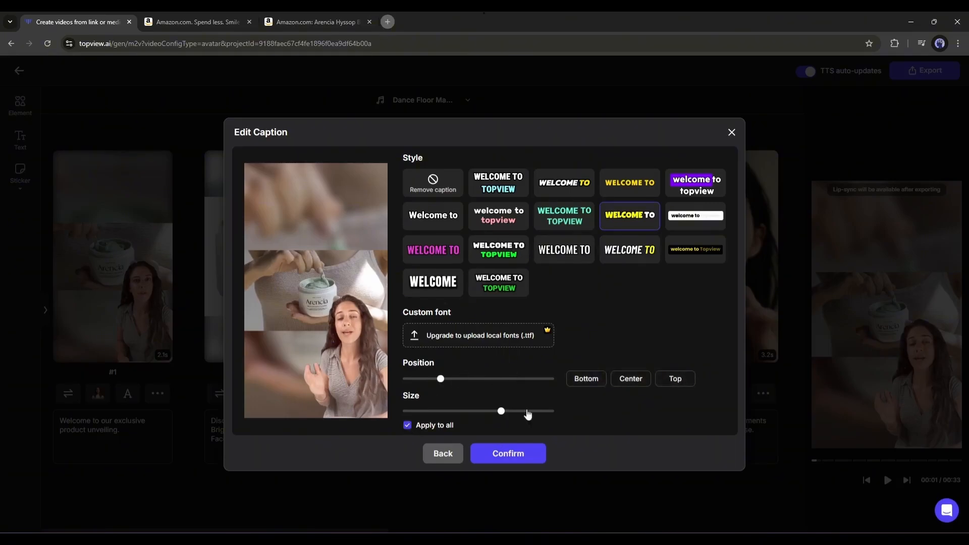
left_click(583, 384)
left_click(507, 452)
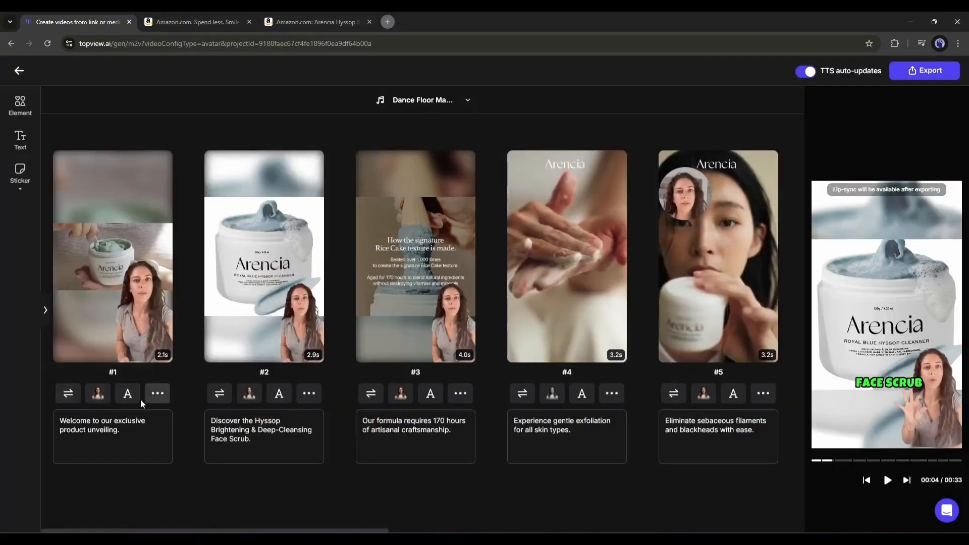
Open scene #1's transition options, then set its background fill mode to Contain.
left_click(158, 395)
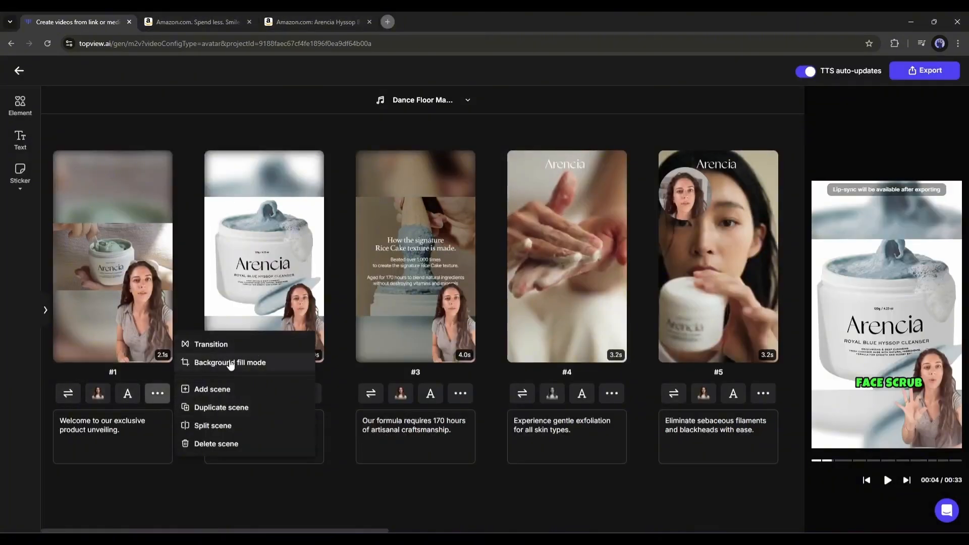
left_click(215, 344)
scroll(484, 282, "down", 2)
left_click(508, 409)
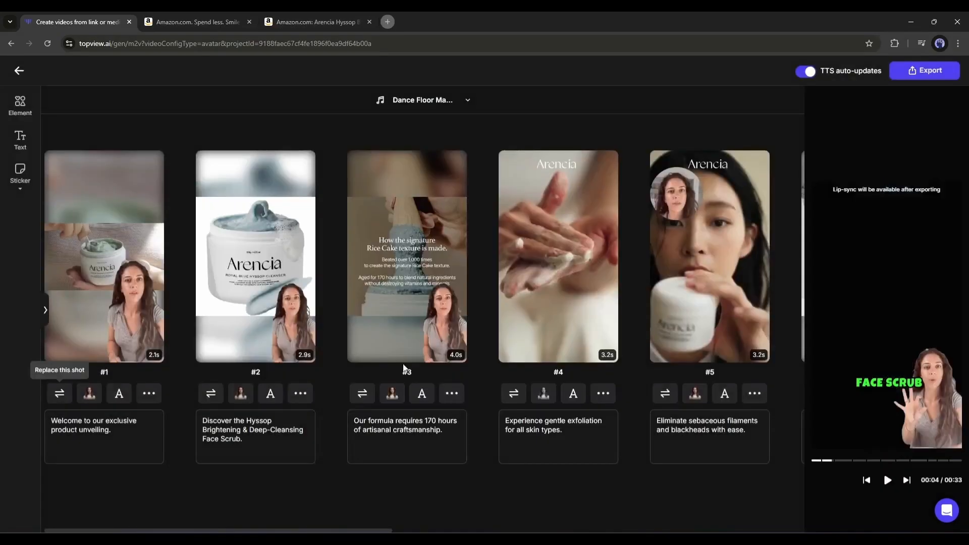
left_click(149, 393)
left_click(236, 360)
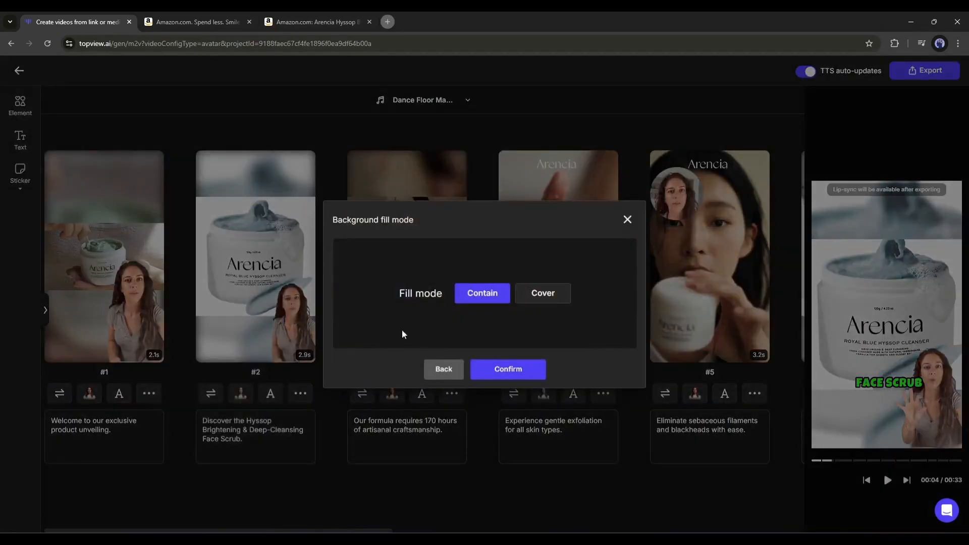
left_click(505, 369)
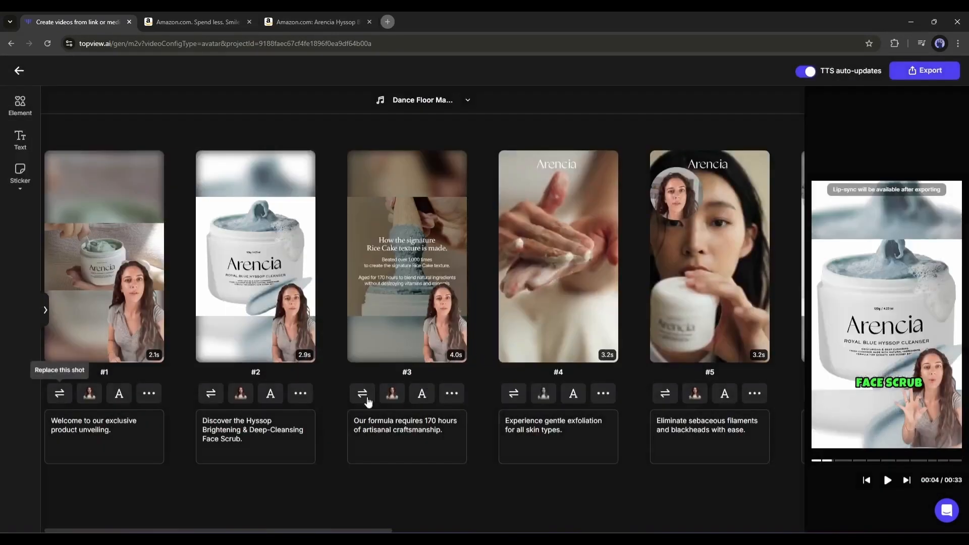
Browse the scene options menu and the Element, Text and Sticker panels.
left_click(149, 393)
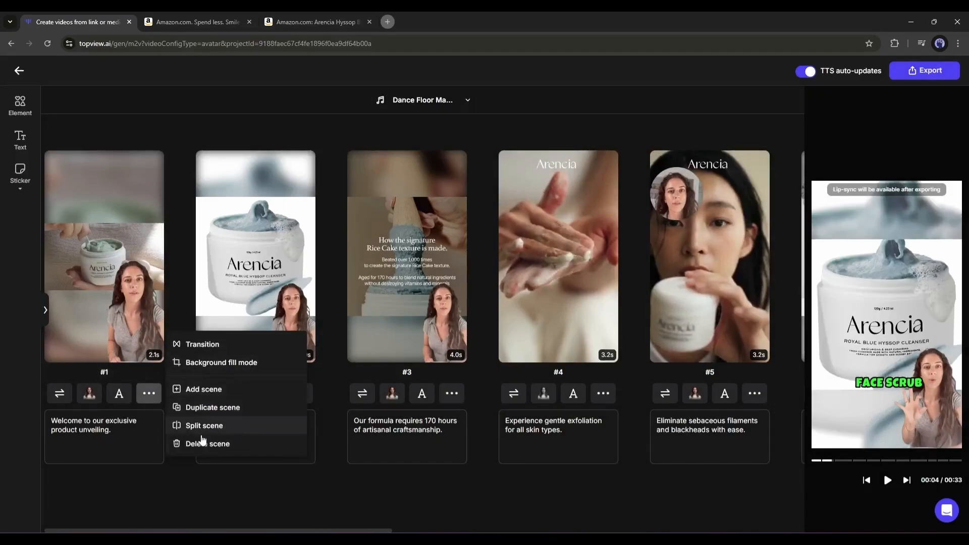
left_click(22, 109)
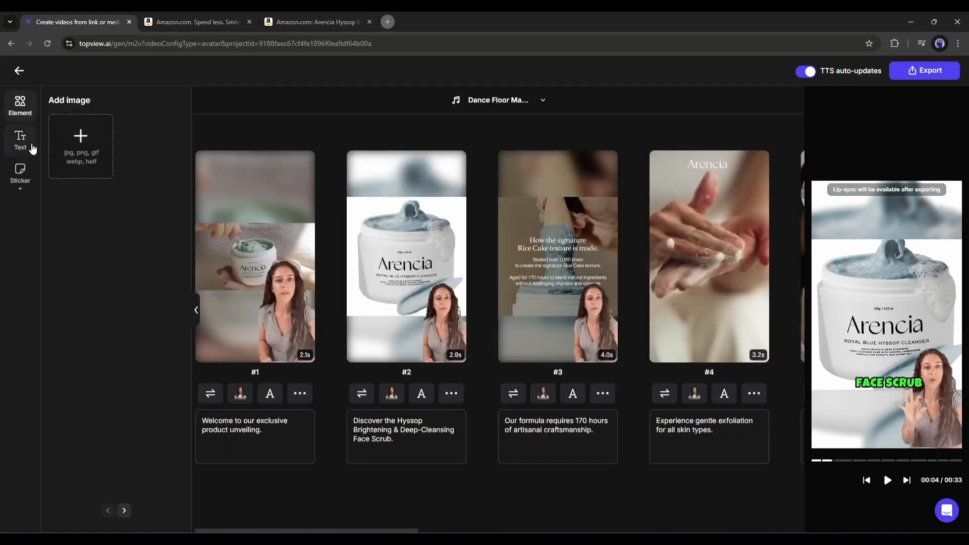
left_click(32, 148)
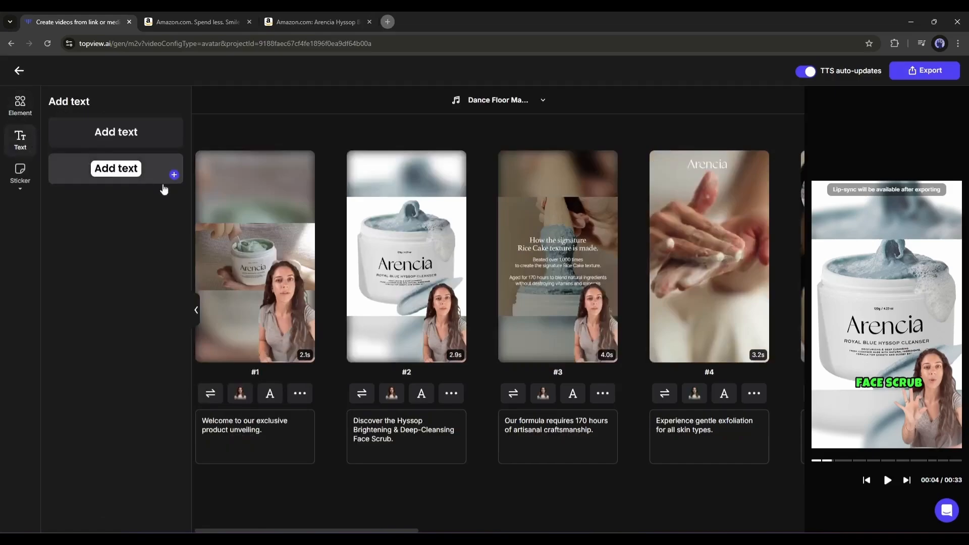
left_click(28, 188)
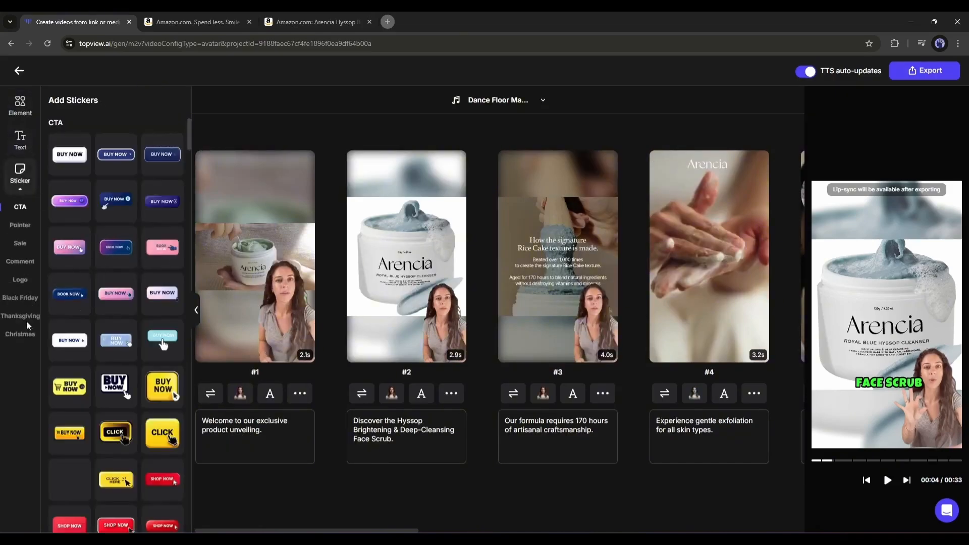
mouse_move(128, 309)
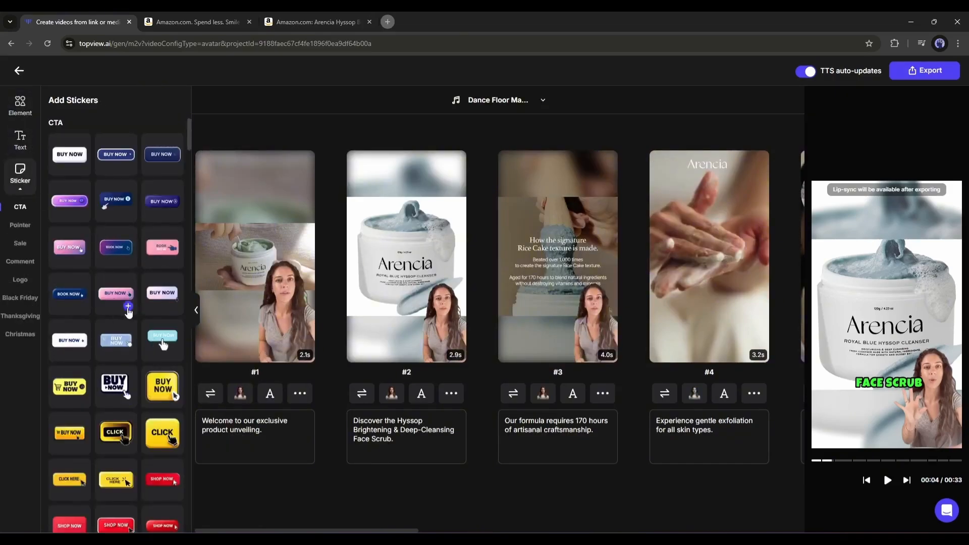
left_click(213, 143)
scroll(265, 375, "right", 4)
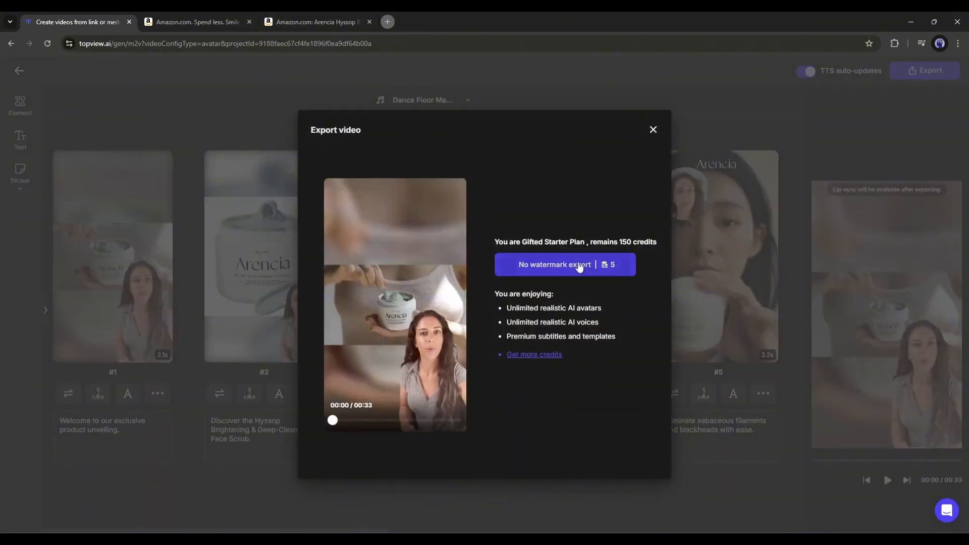
Export the edited video and play the exported result.
left_click(545, 265)
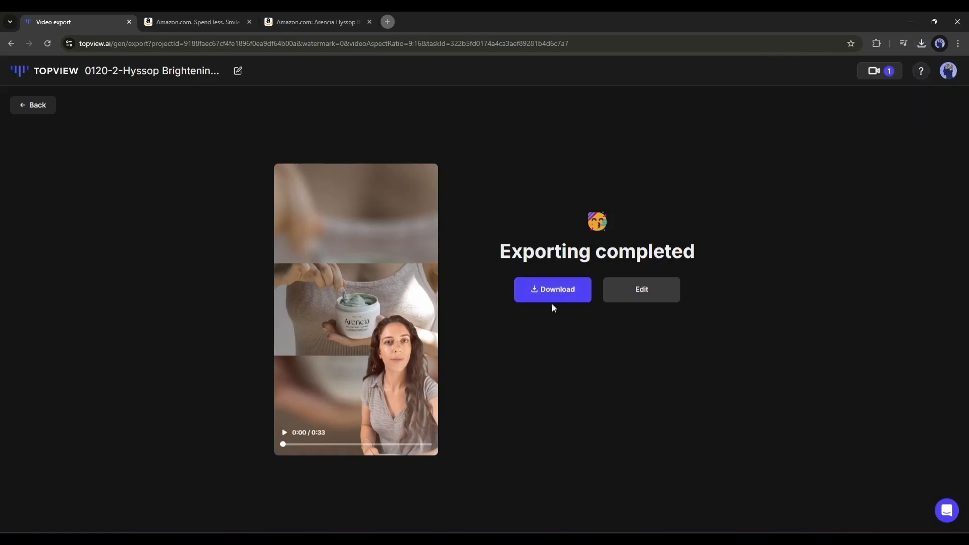
left_click(370, 314)
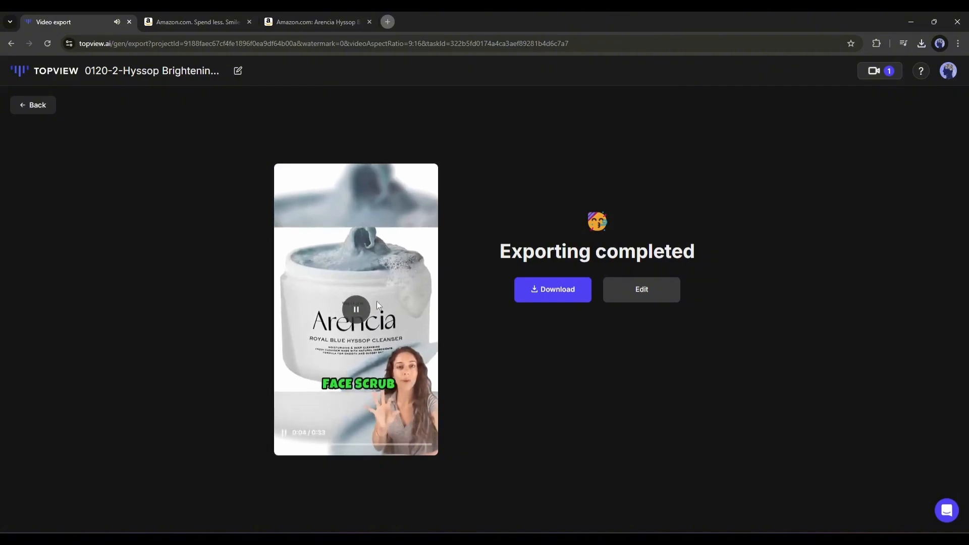
left_click(349, 314)
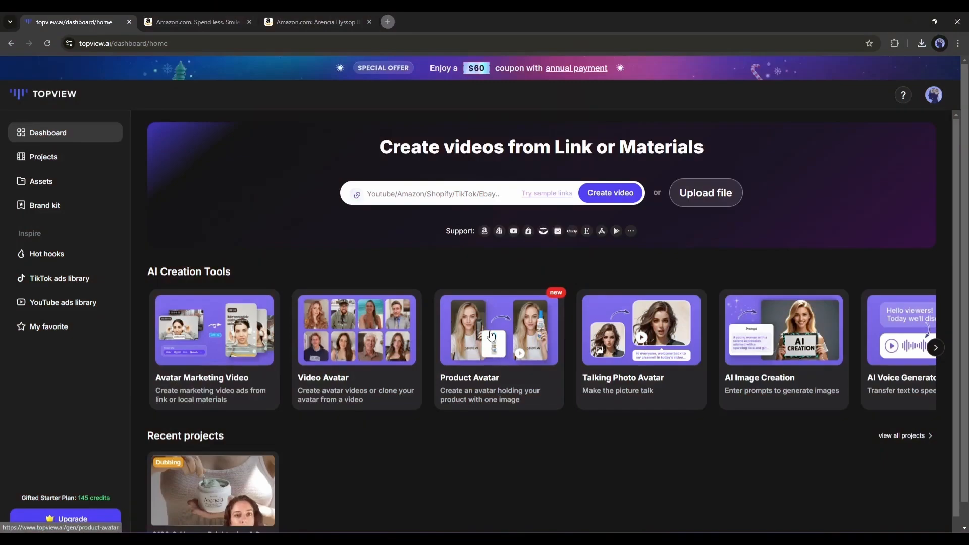
Open Product Avatar and choose the avatar gesture holding a round jar.
left_click(490, 334)
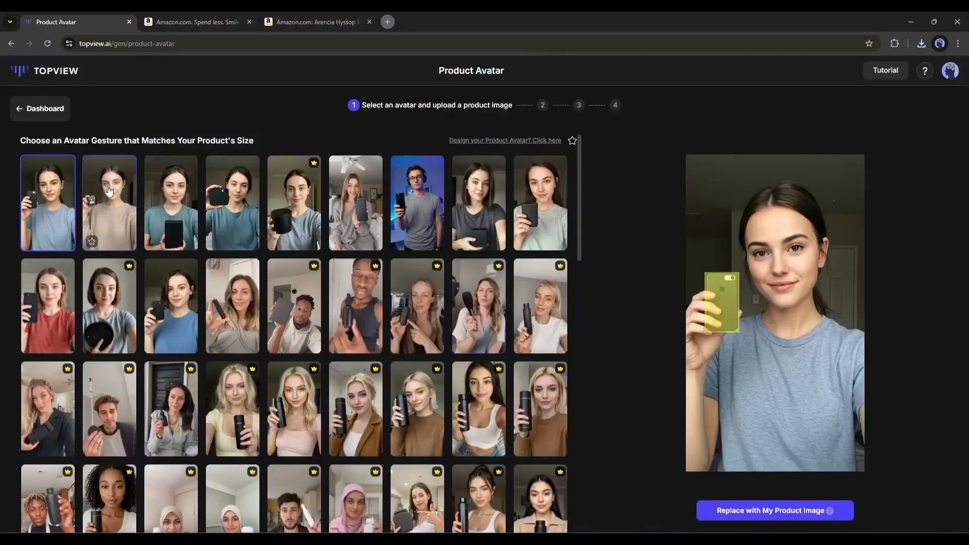
scroll(151, 243, "down", 2)
scroll(151, 243, "down", 2)
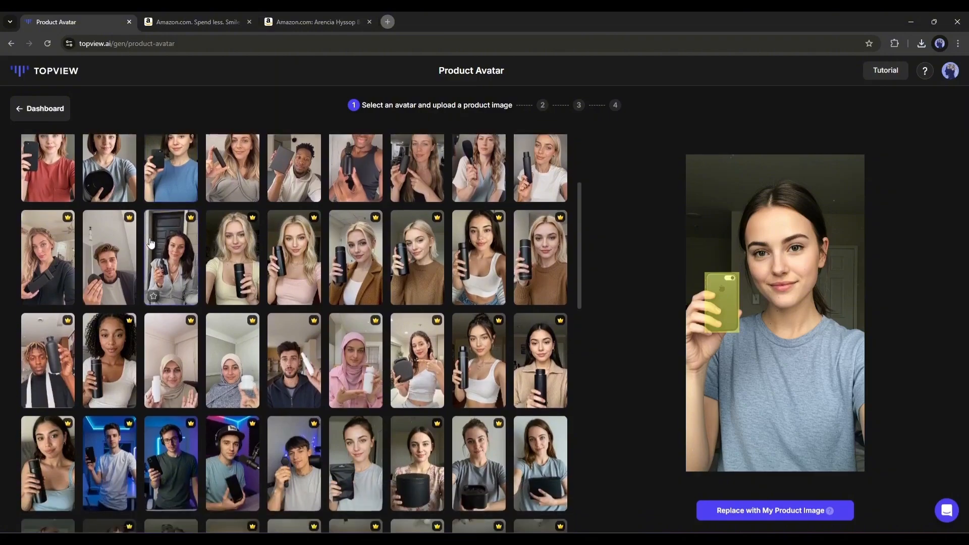
scroll(151, 243, "down", 3)
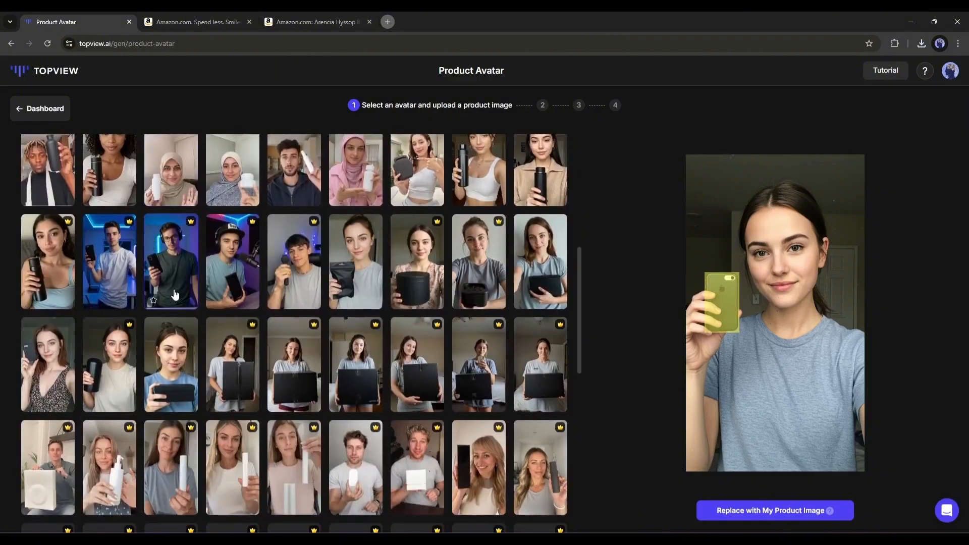
scroll(151, 243, "up", 4)
left_click(296, 18)
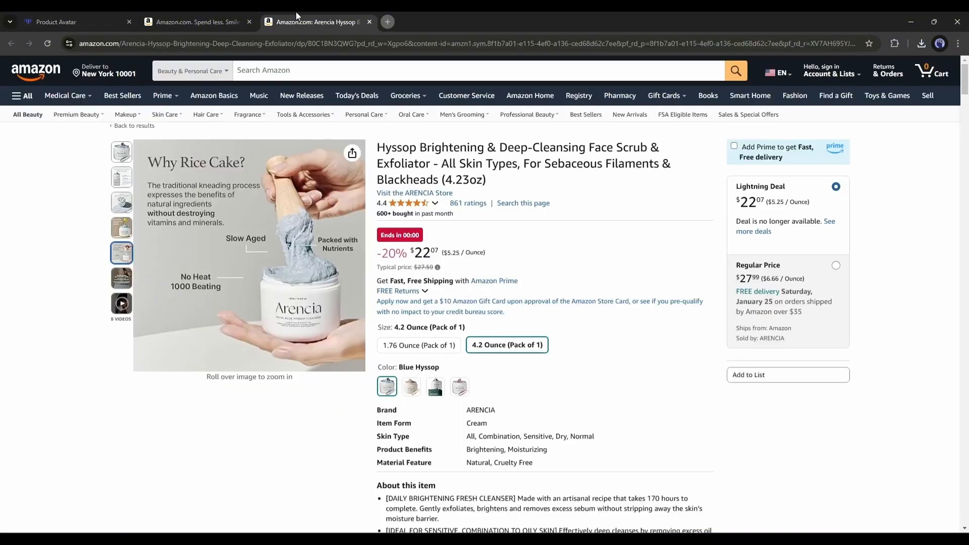
left_click(95, 18)
scroll(162, 232, "up", 3)
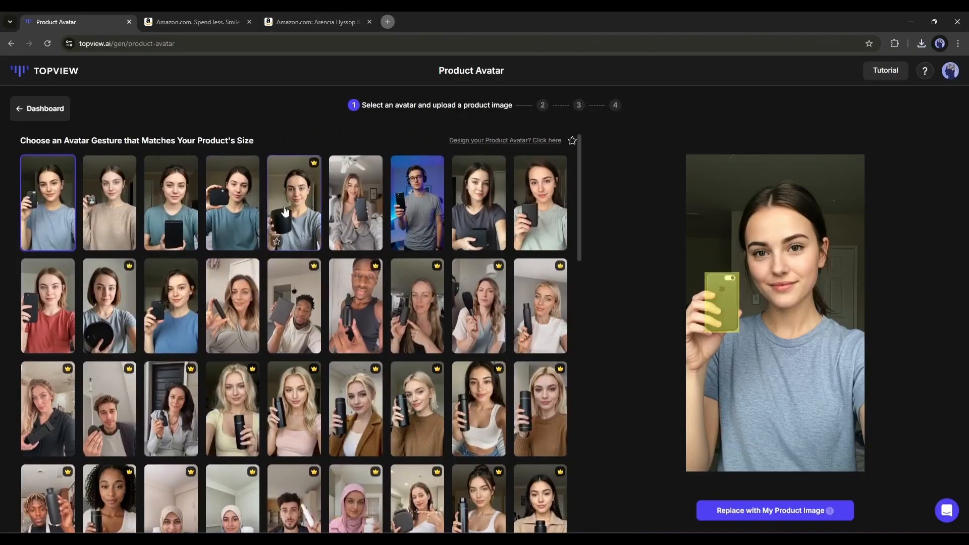
left_click(281, 216)
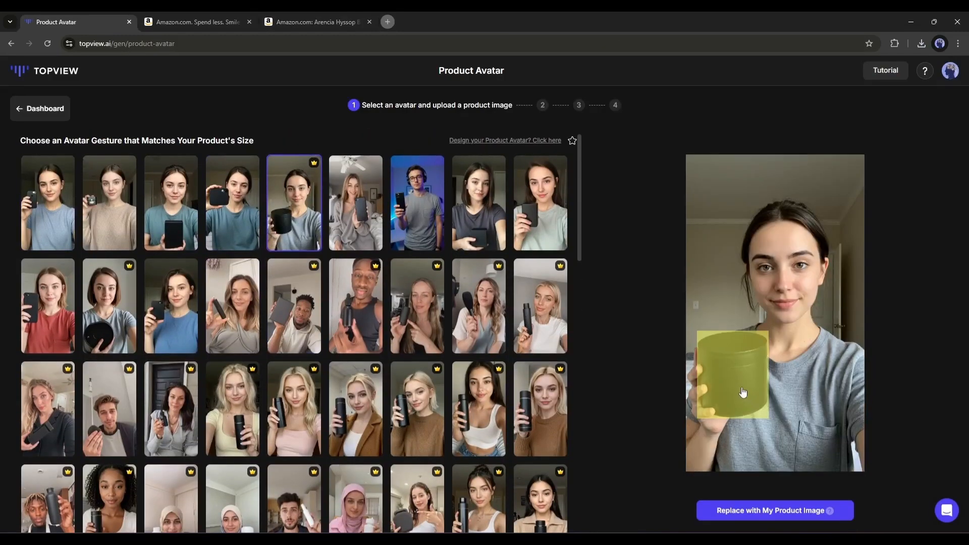
Replace the avatar's held item with the product image by uploading it.
left_click(782, 510)
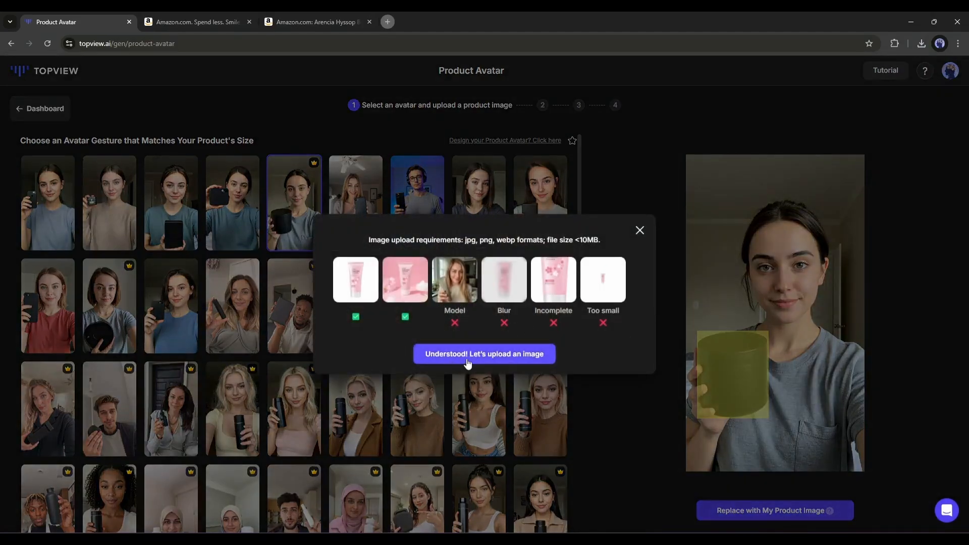
left_click(498, 355)
double_click(244, 252)
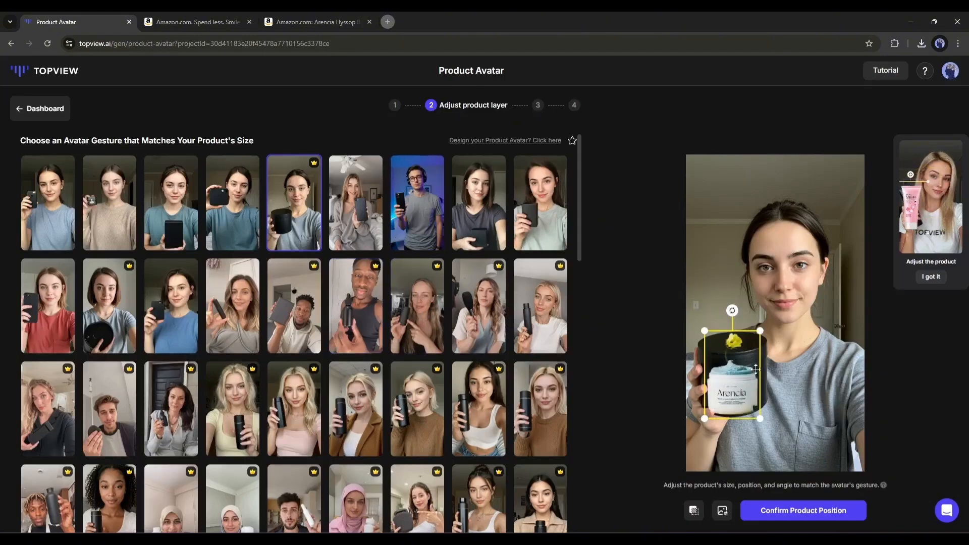
Resize, move and tilt the product image so the jar sits in the avatar's hand.
left_click_drag(739, 385, 792, 447)
left_click_drag(768, 396, 763, 372)
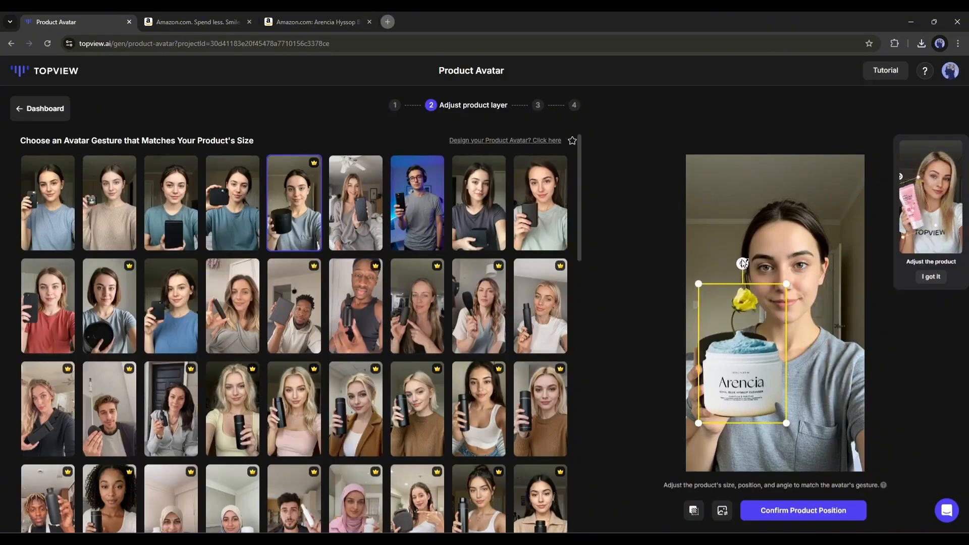
left_click_drag(742, 262, 731, 263)
left_click_drag(744, 369, 739, 360)
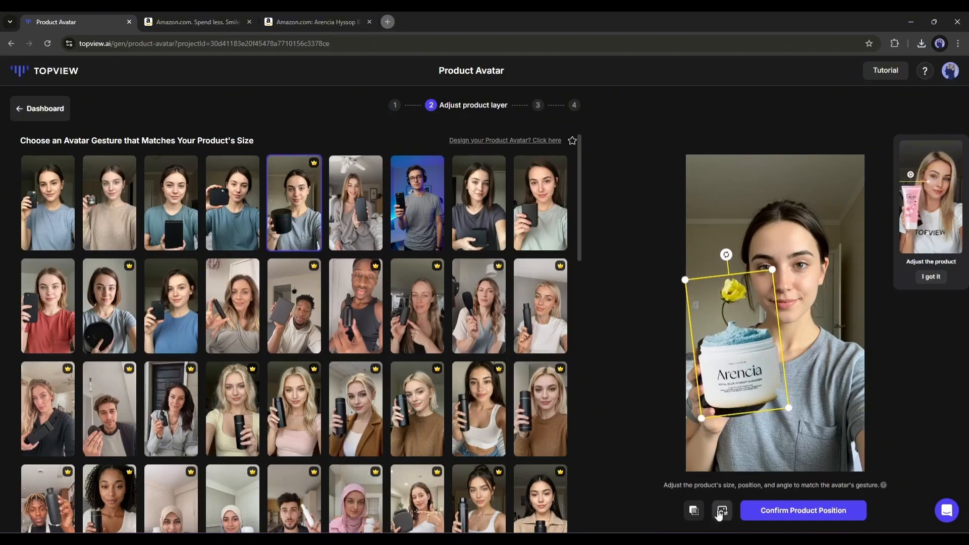
Manually mask the product to erase the flower and background, then confirm the product position.
left_click(694, 511)
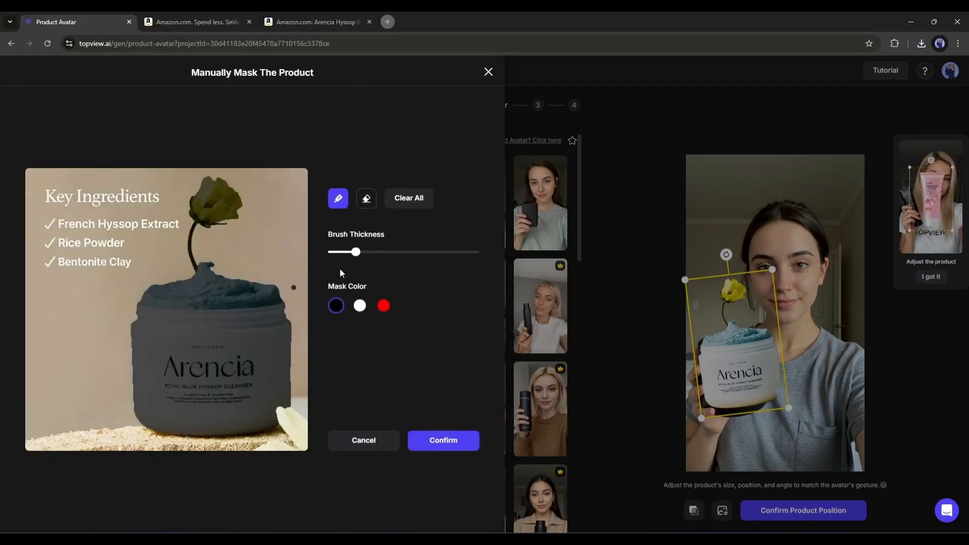
left_click(366, 198)
left_click_drag(217, 188, 193, 215)
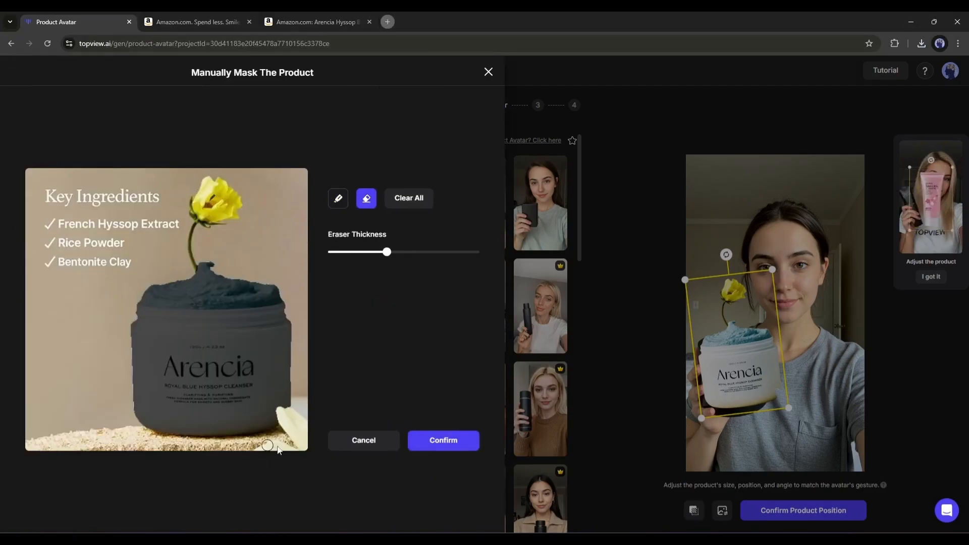
left_click(338, 198)
left_click_drag(356, 251, 364, 252)
left_click_drag(280, 410, 286, 420)
left_click(366, 198)
left_click(443, 440)
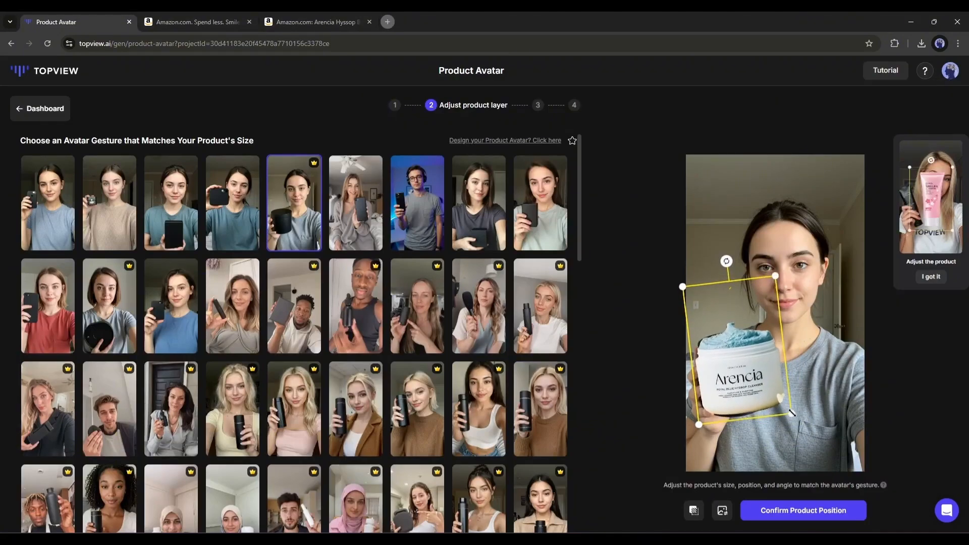
left_click(805, 511)
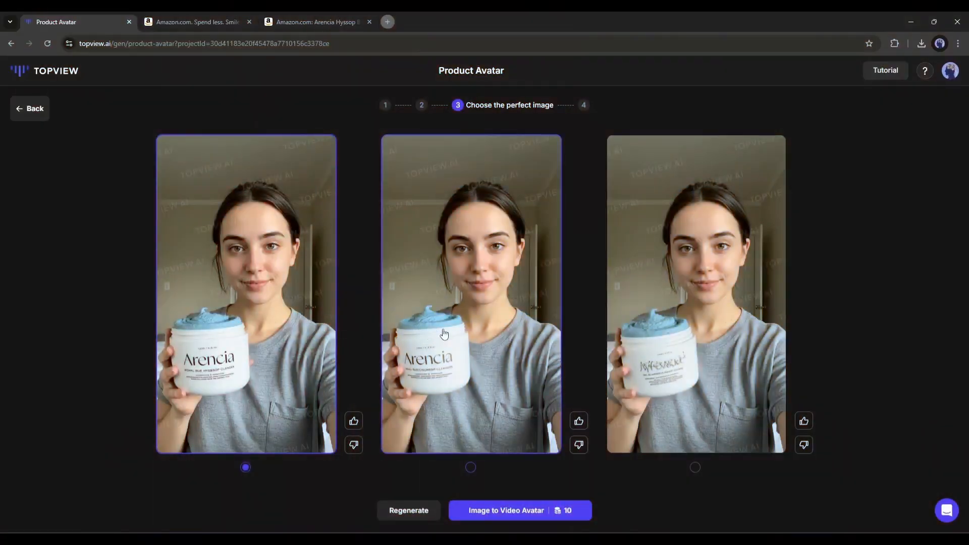
Choose the first generated image and turn it into a video avatar.
left_click(444, 335)
left_click(693, 337)
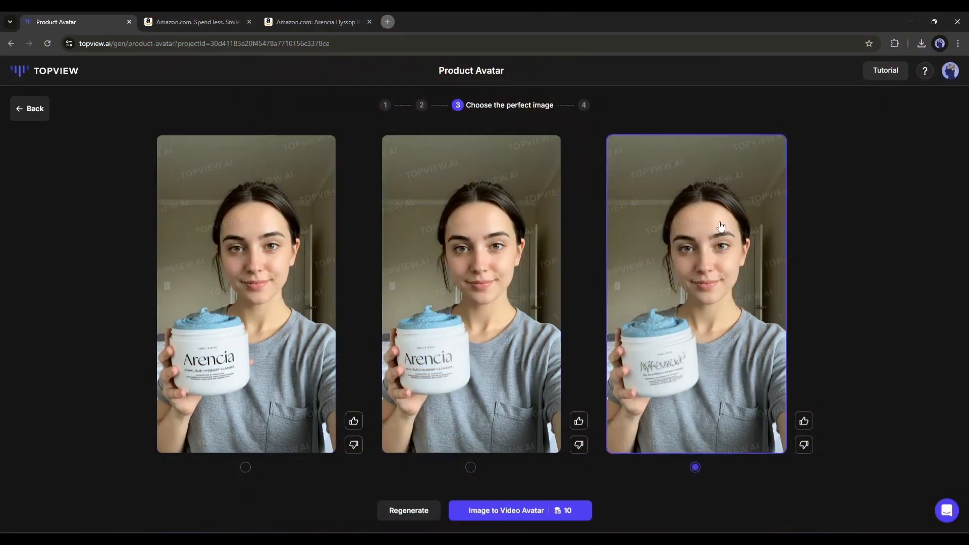
left_click(302, 261)
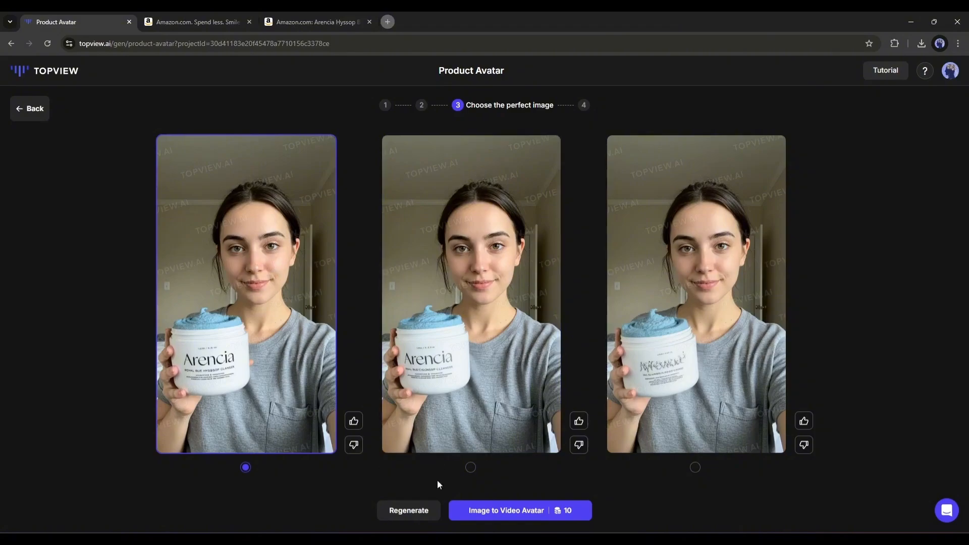
left_click(518, 512)
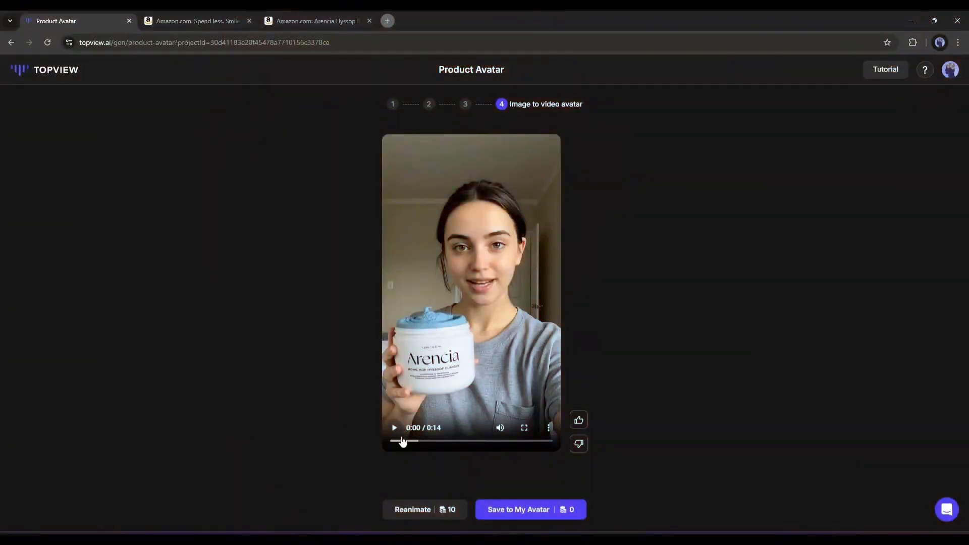
Preview the animated avatar video and save it to My Avatar.
left_click(395, 430)
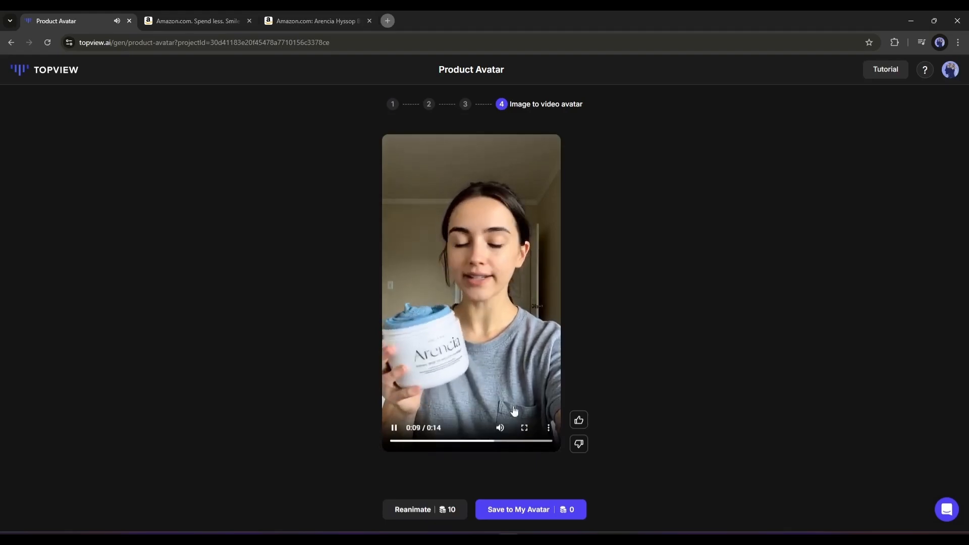
left_click(396, 430)
left_click(541, 513)
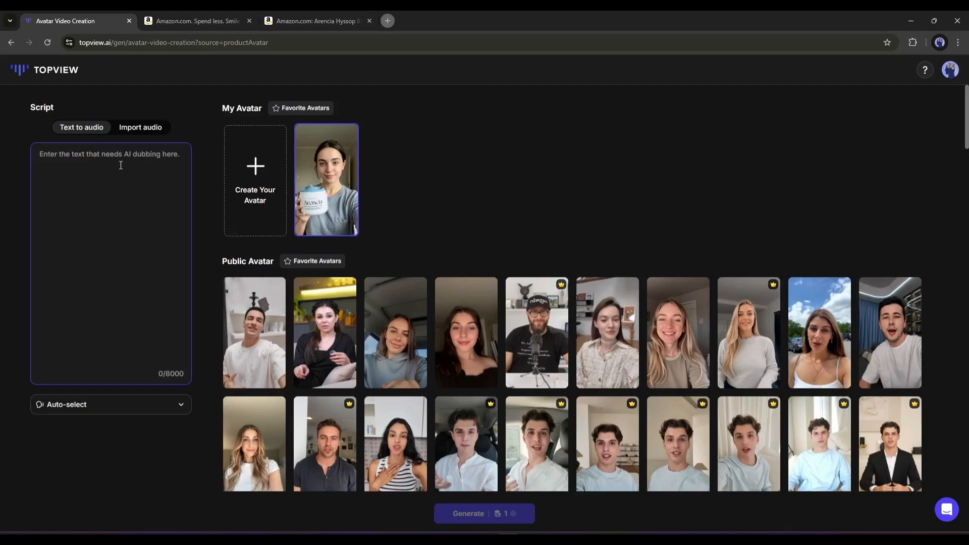
Paste the product script as text-to-audio and keep the Auto-select voice.
left_click(141, 132)
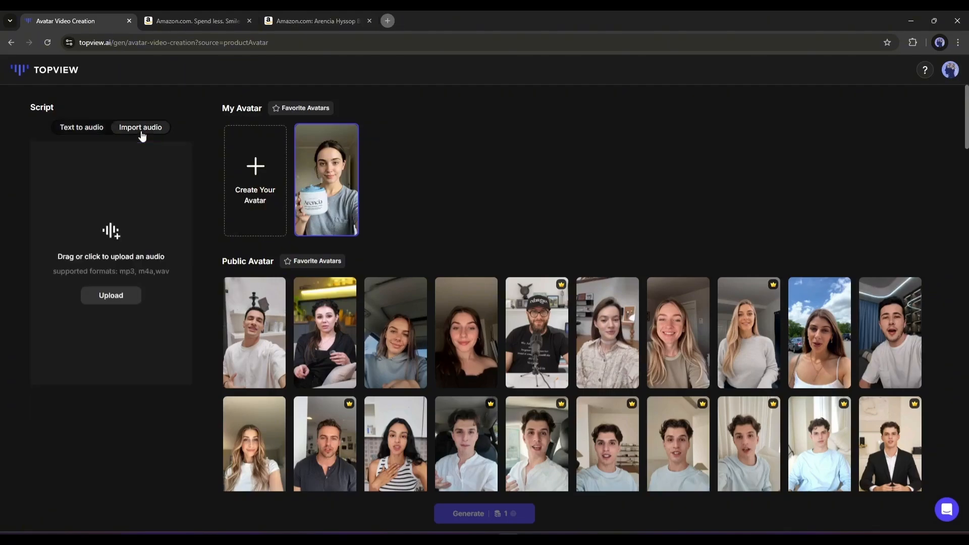
left_click(68, 129)
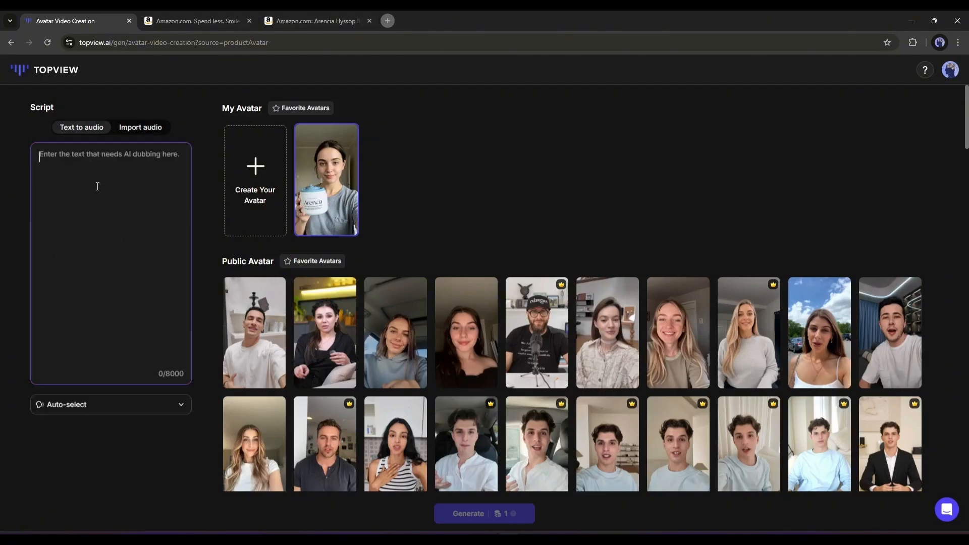
key("ctrl+v")
left_click(181, 405)
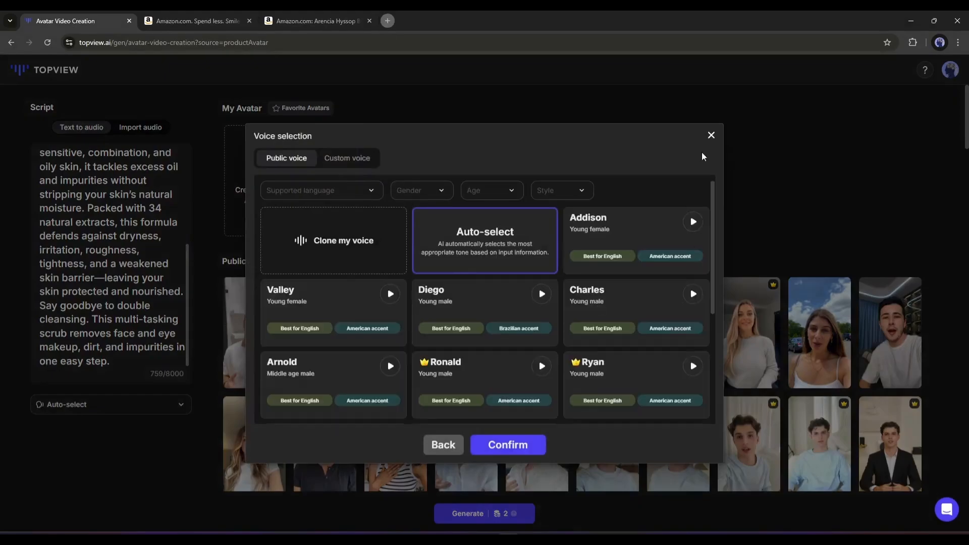
left_click(509, 444)
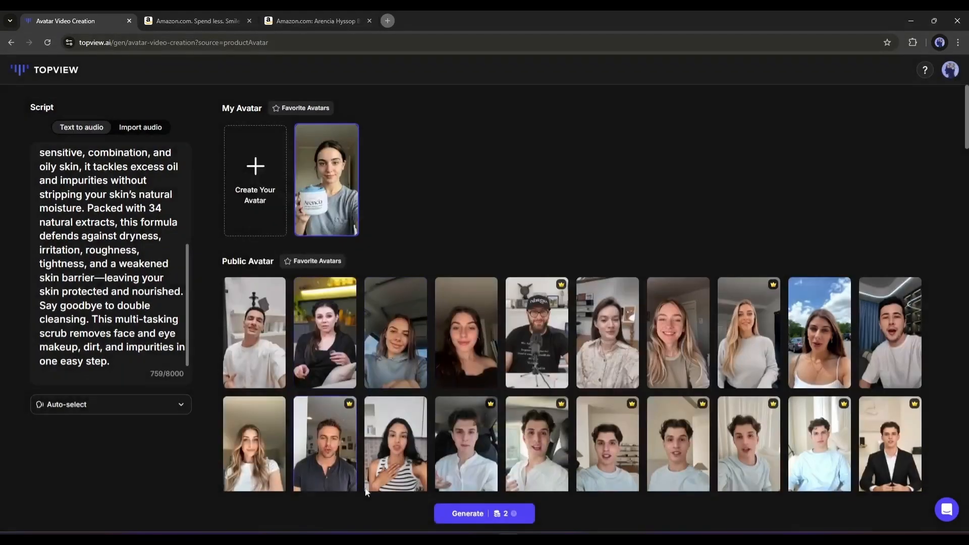
Generate the avatar video and export it with the filename Arencia.
left_click(468, 514)
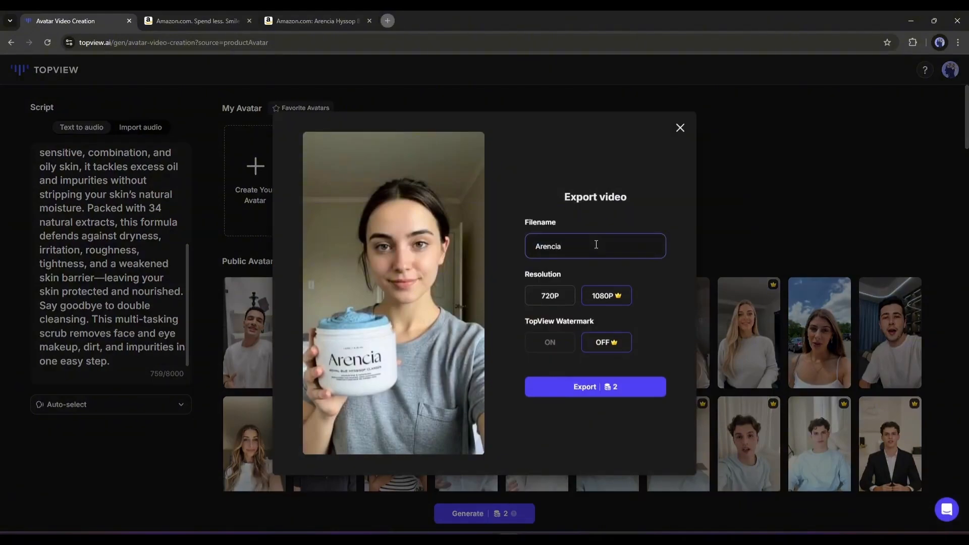
left_click(651, 384)
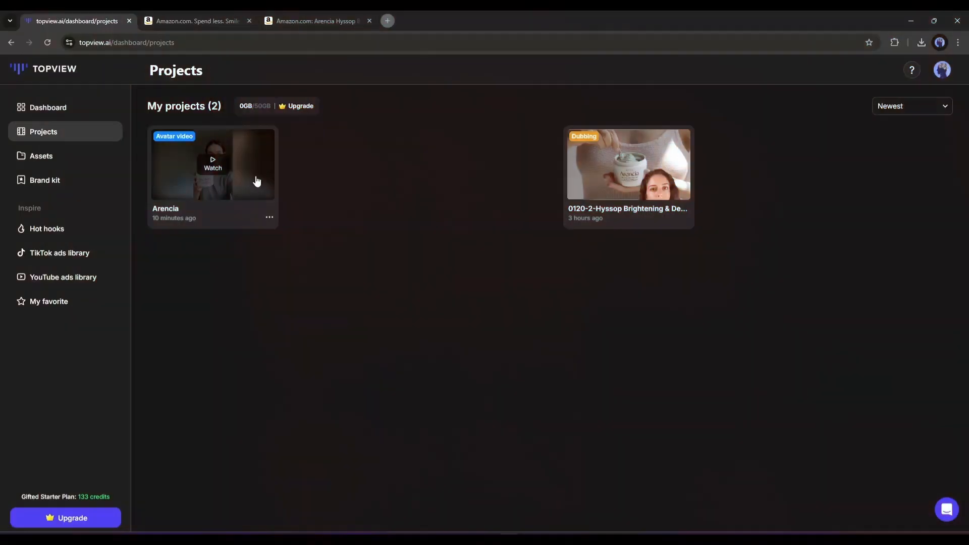
Open the Arencia project video and download it.
left_click(256, 182)
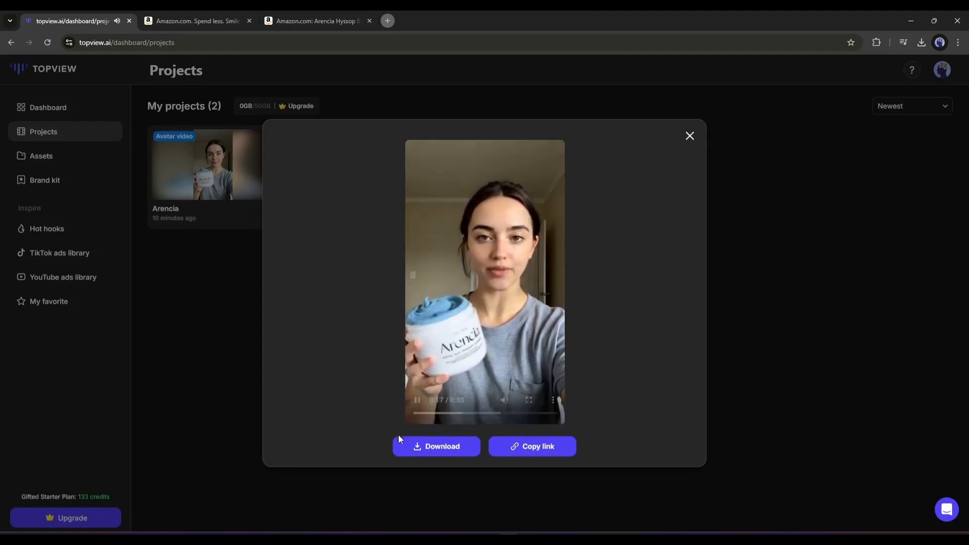
left_click(411, 449)
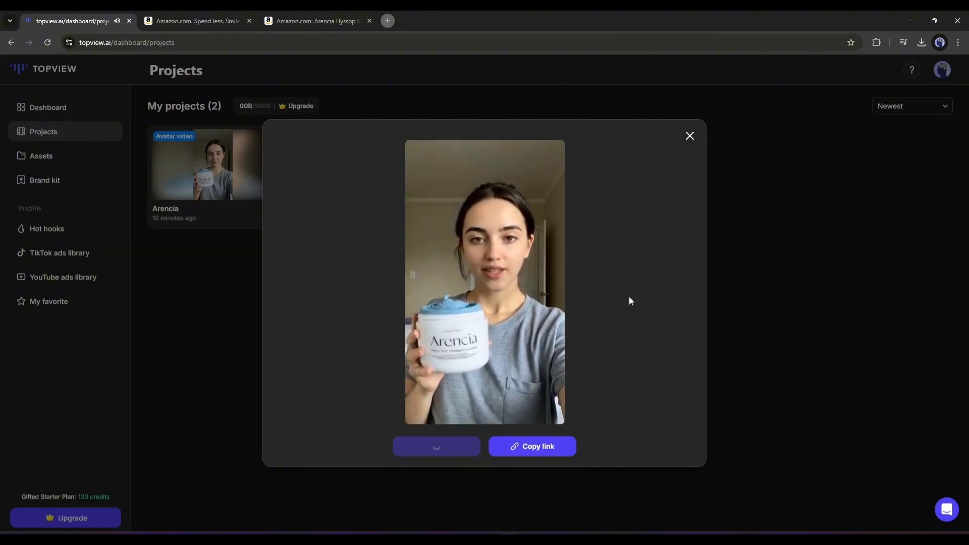
Return to the dashboard and browse the AI Creation Tools.
left_click(54, 104)
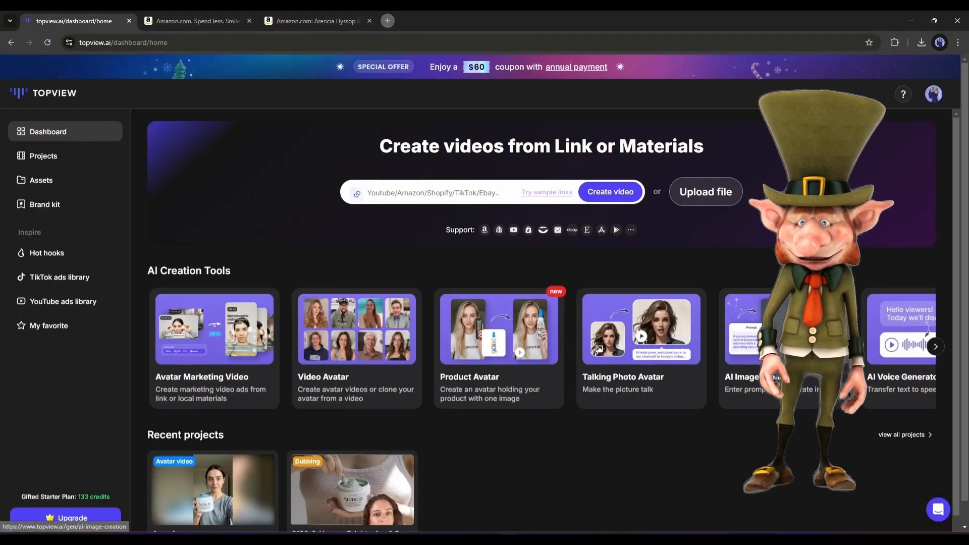
left_click(935, 347)
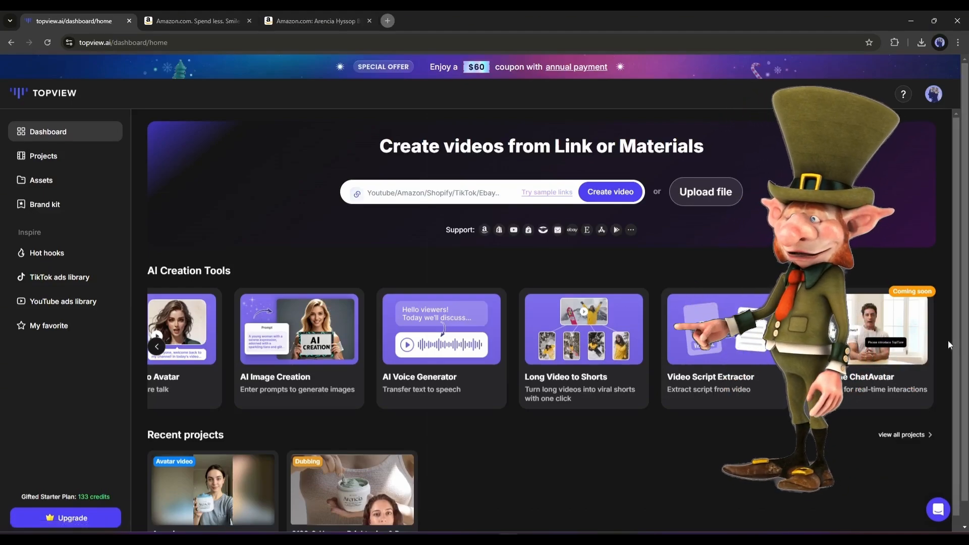
scroll(845, 364, "down", 2)
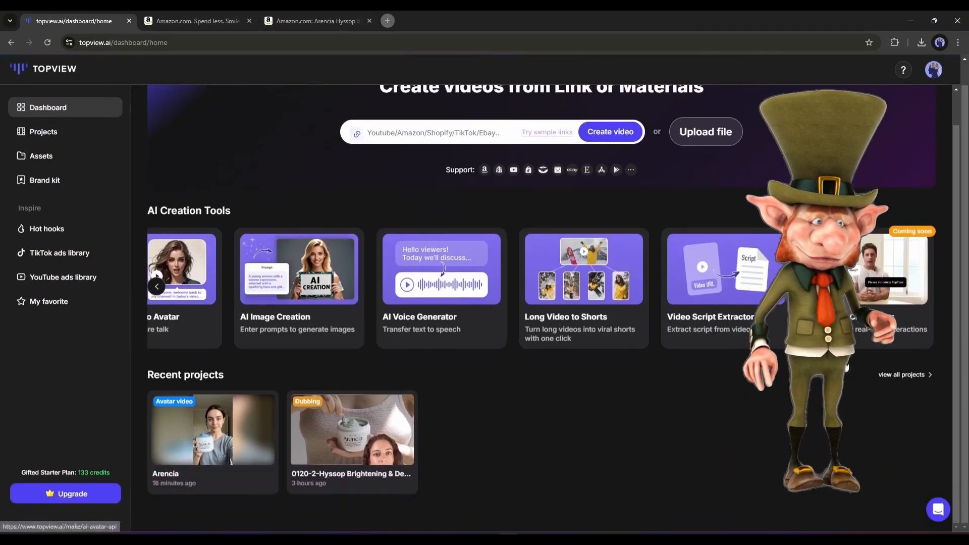
scroll(692, 368, "up", 1)
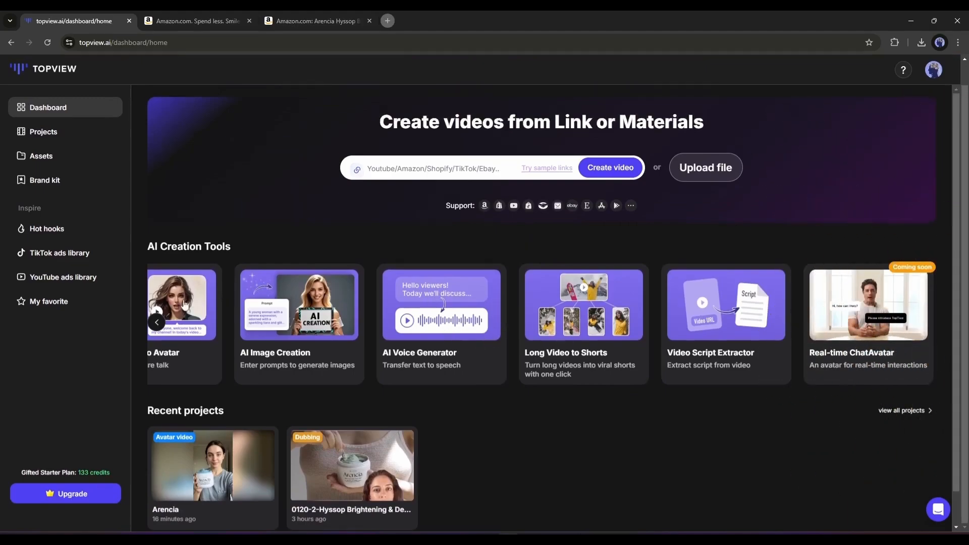
left_click(157, 322)
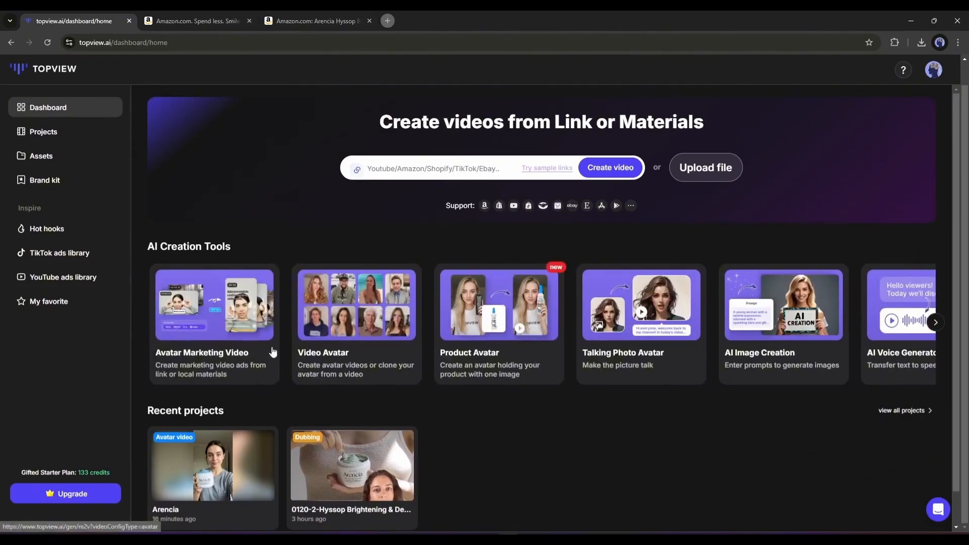